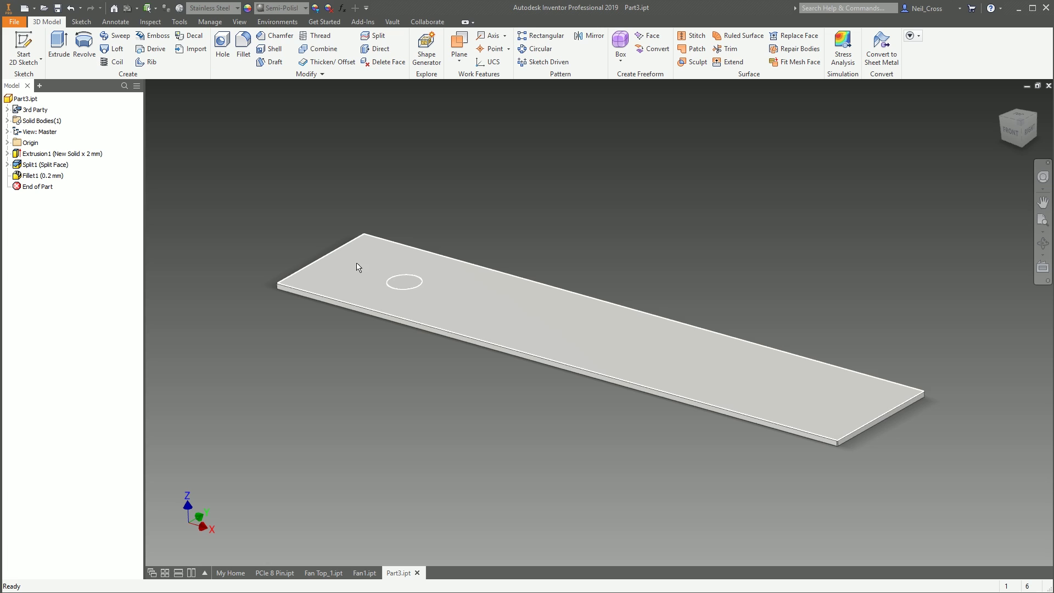
Start a Shape Generator study on the plate, close its introduction, then finish the analysis to return to Part3 modelling.
click(428, 60)
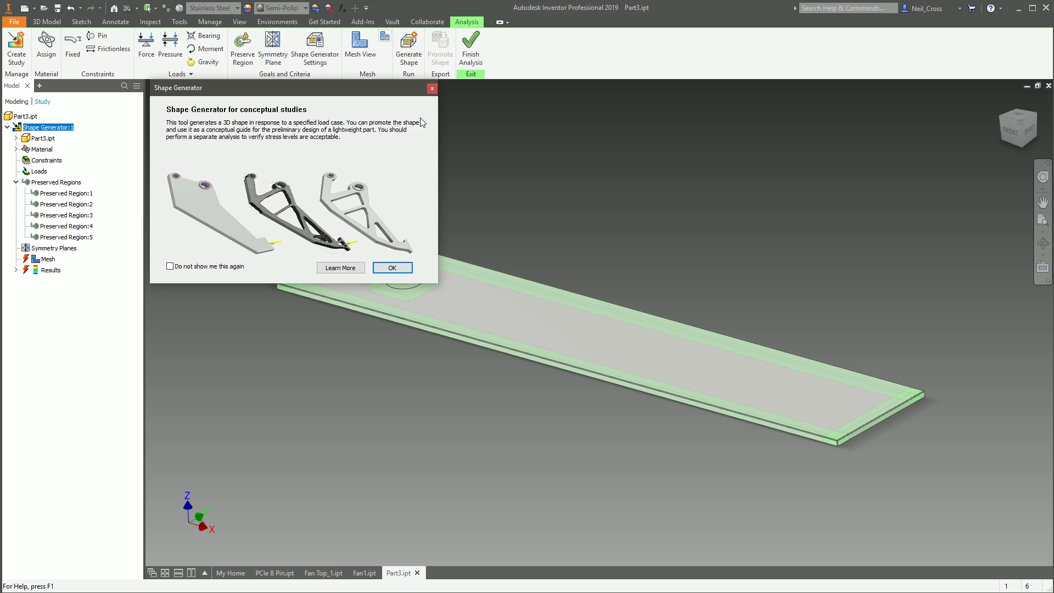
click(432, 88)
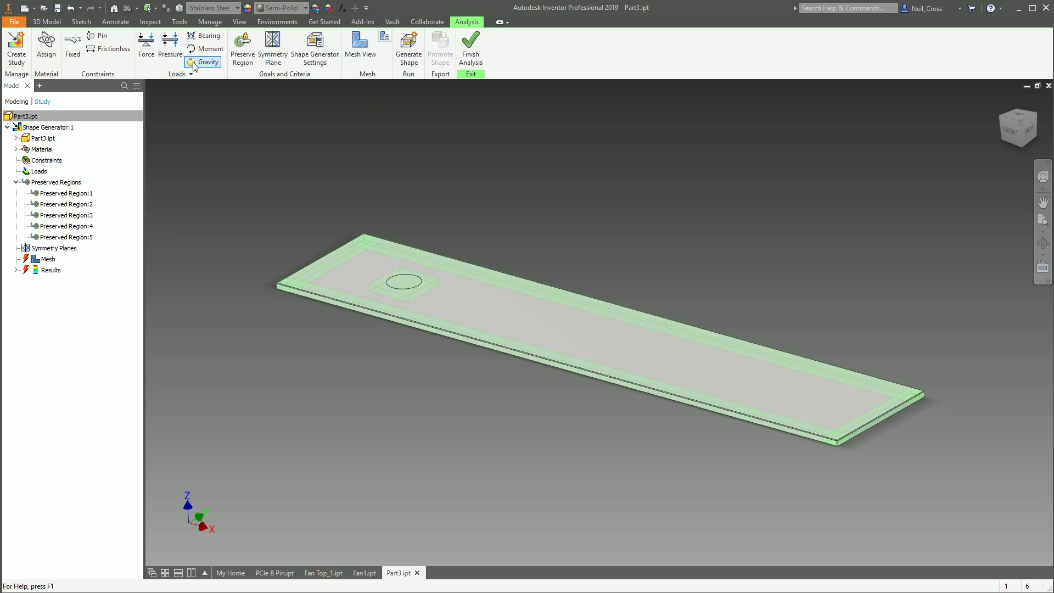
click(471, 54)
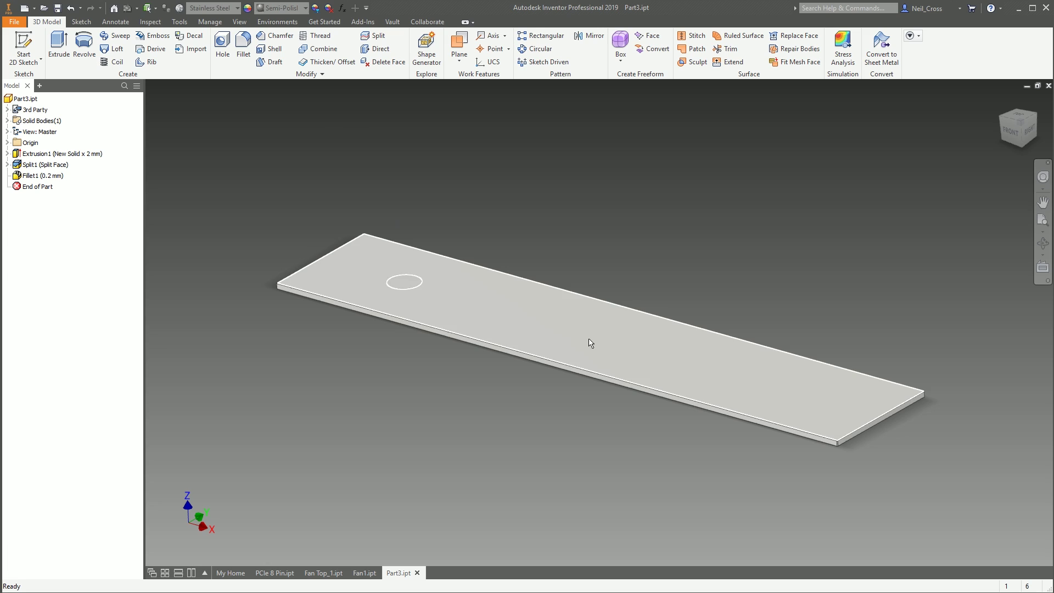
Reopen Shape Generator on the plate, cancel a new study, and browse the Shape Generator:1 tree.
click(429, 64)
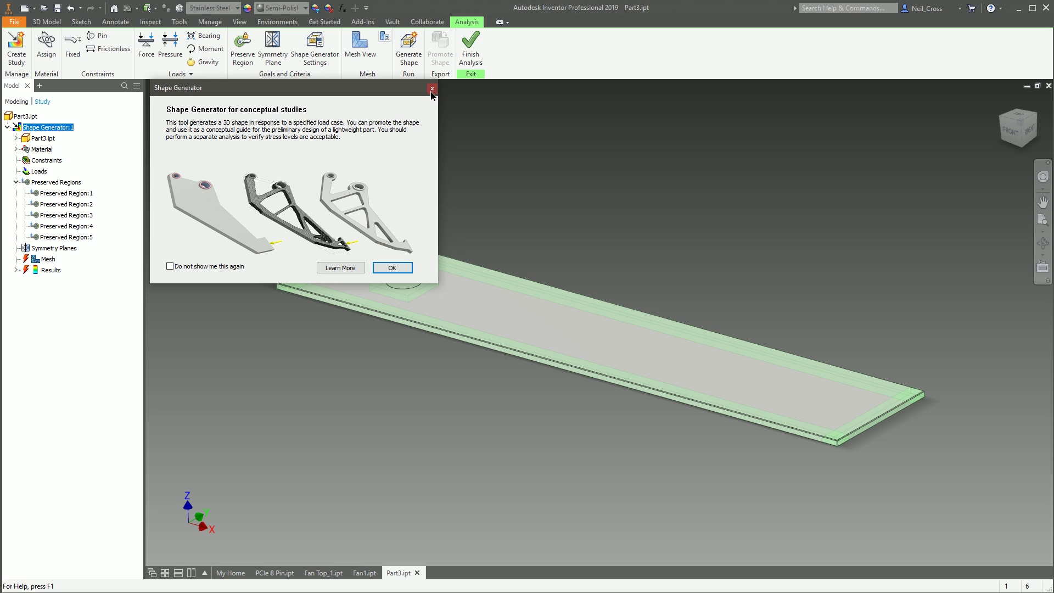
click(432, 88)
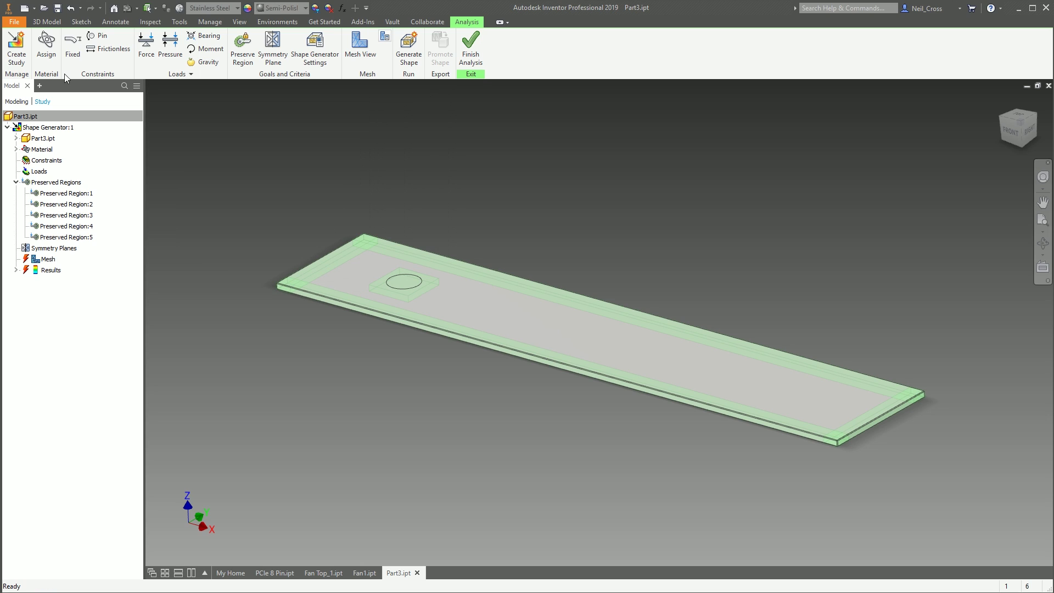
click(17, 61)
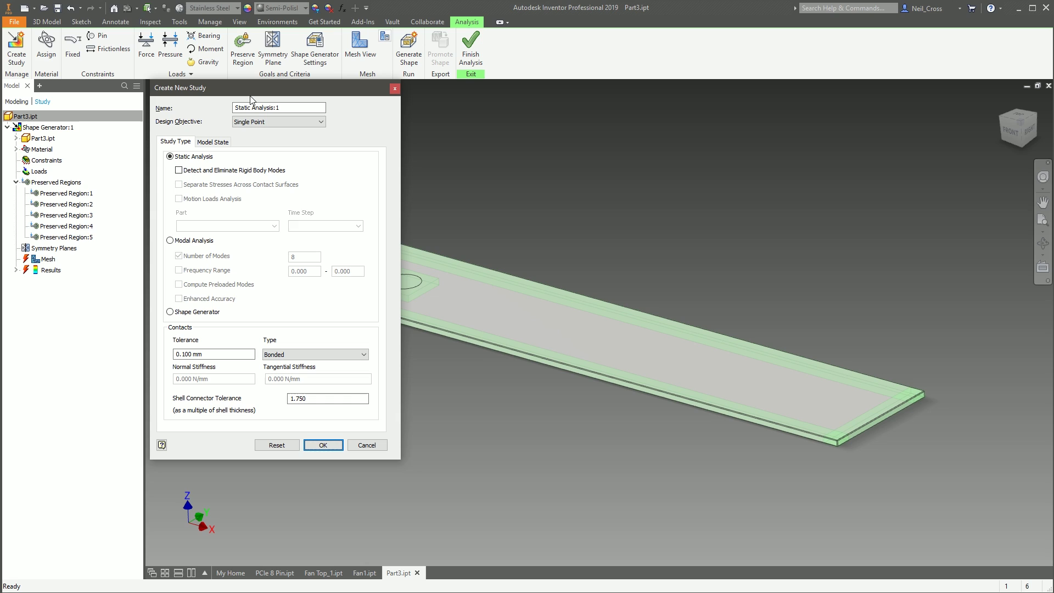
click(394, 89)
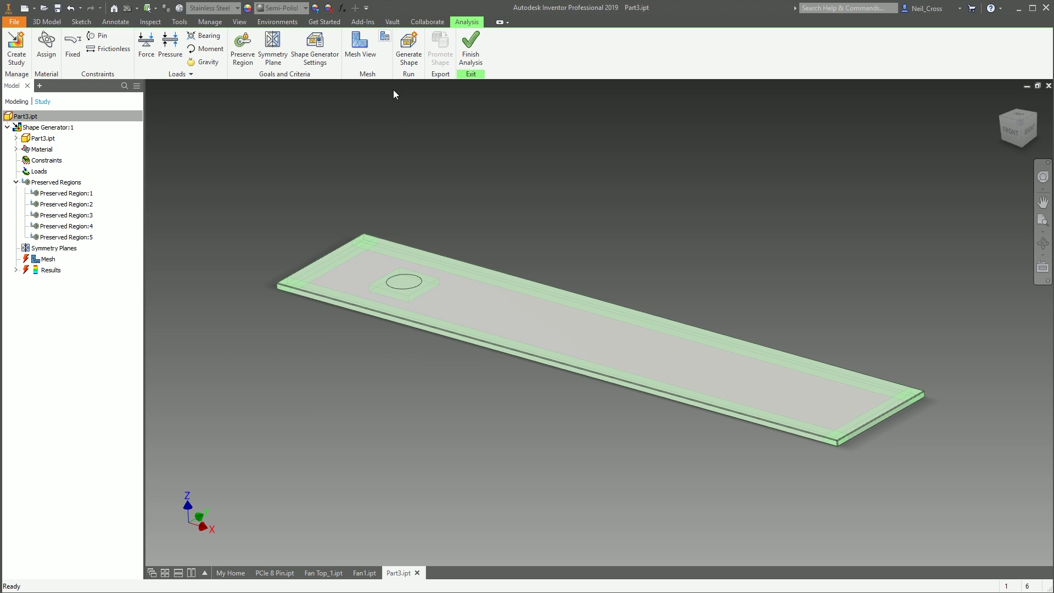
click(6, 127)
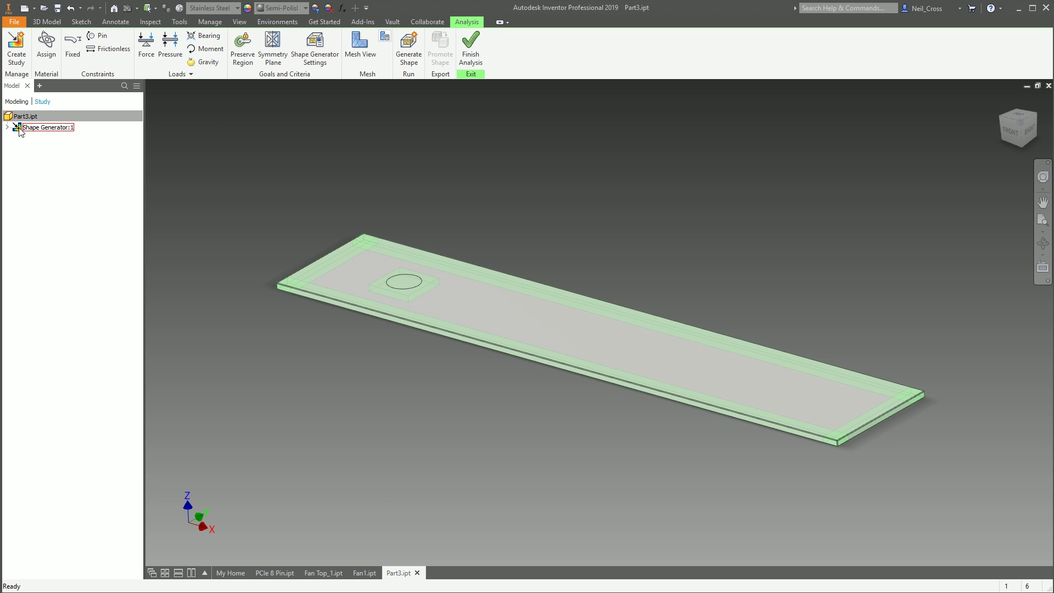
click(6, 127)
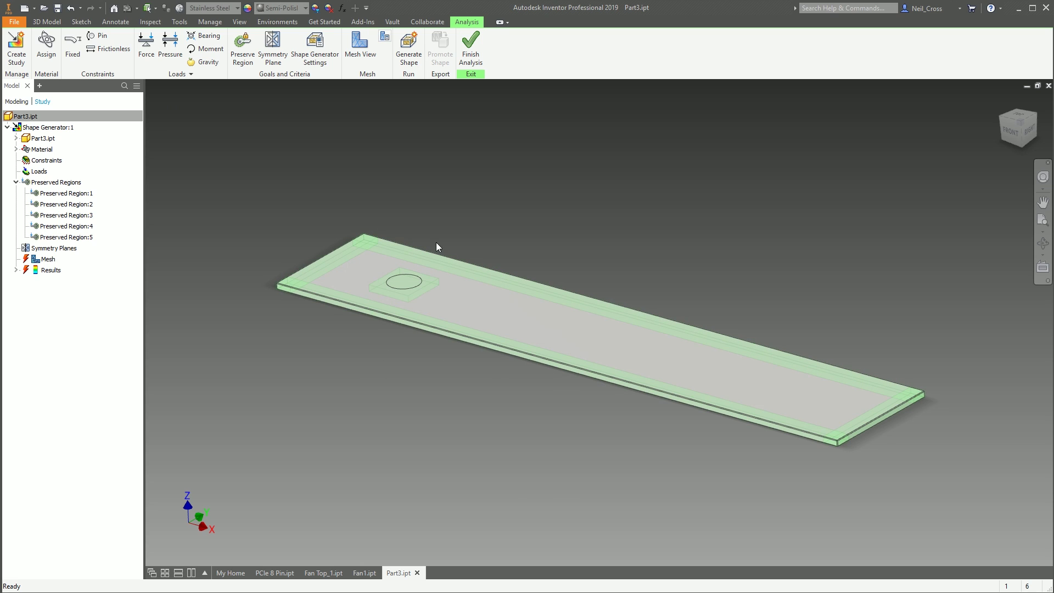
click(6, 127)
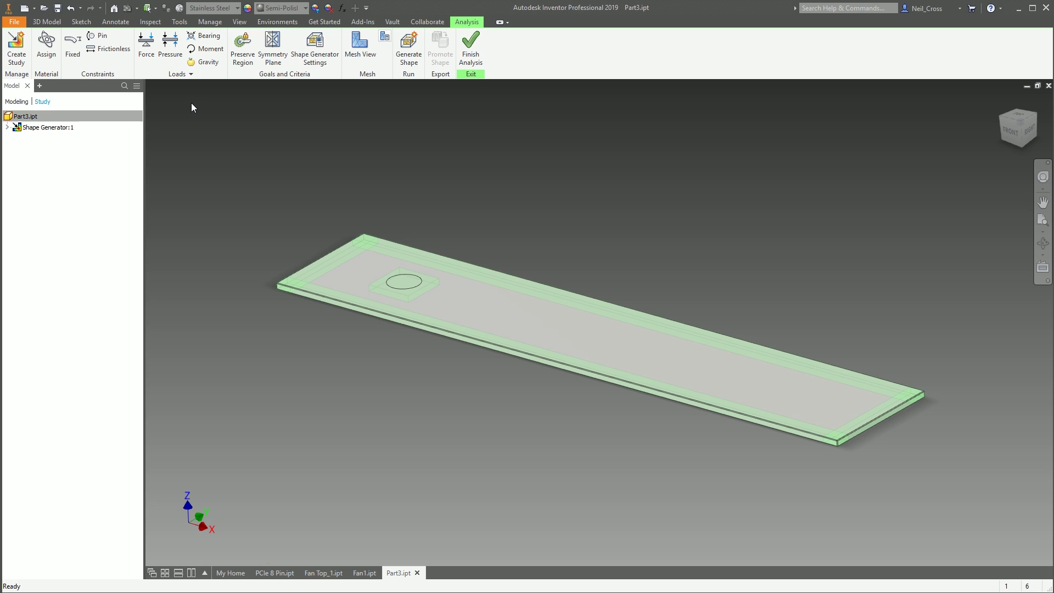
Create a Static Analysis:1 study, then go back into the Shape Generator study.
click(25, 65)
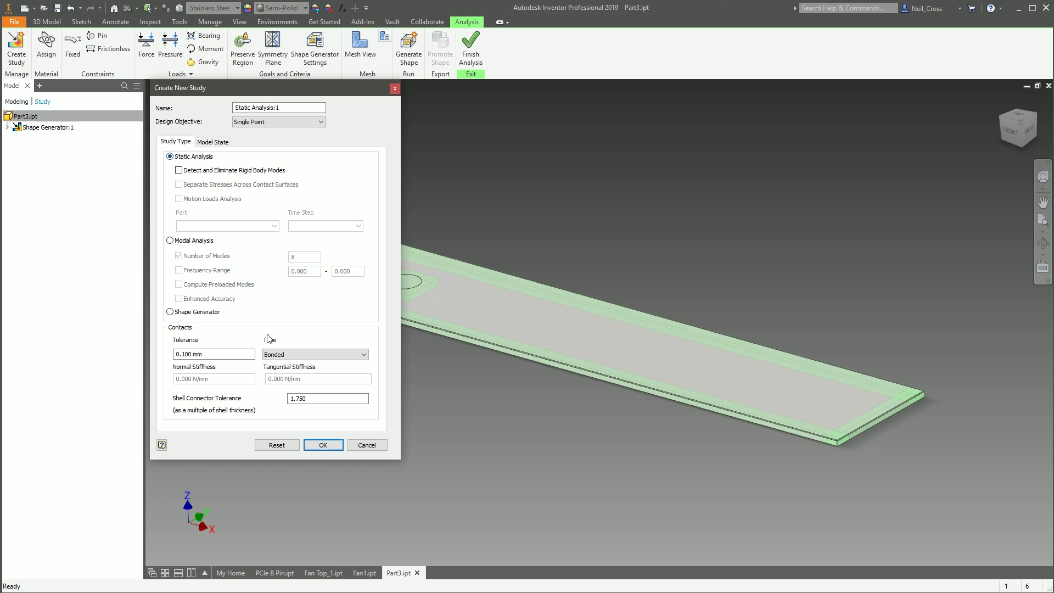
click(324, 446)
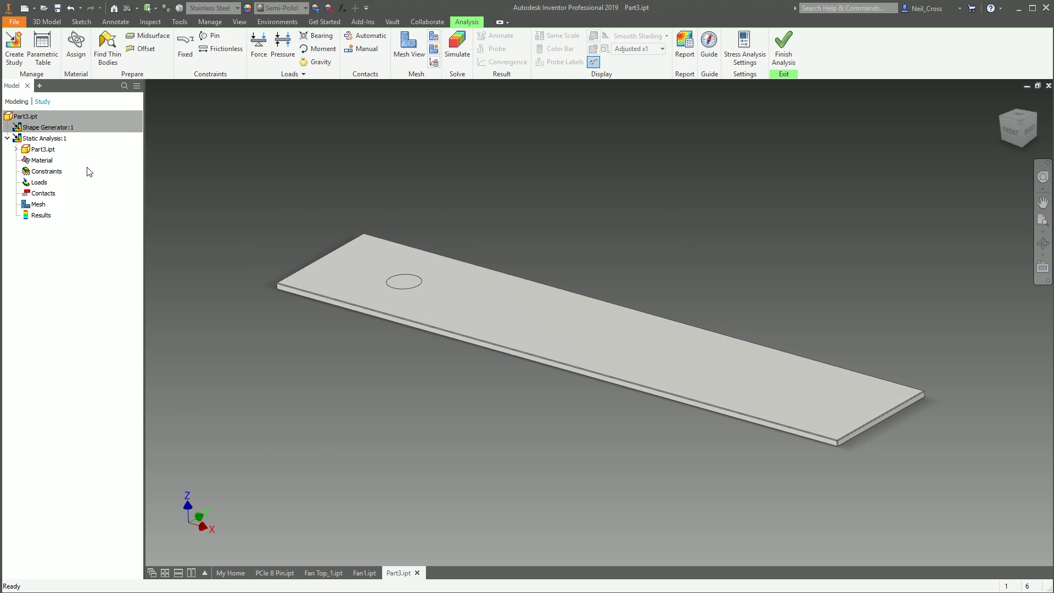
click(779, 44)
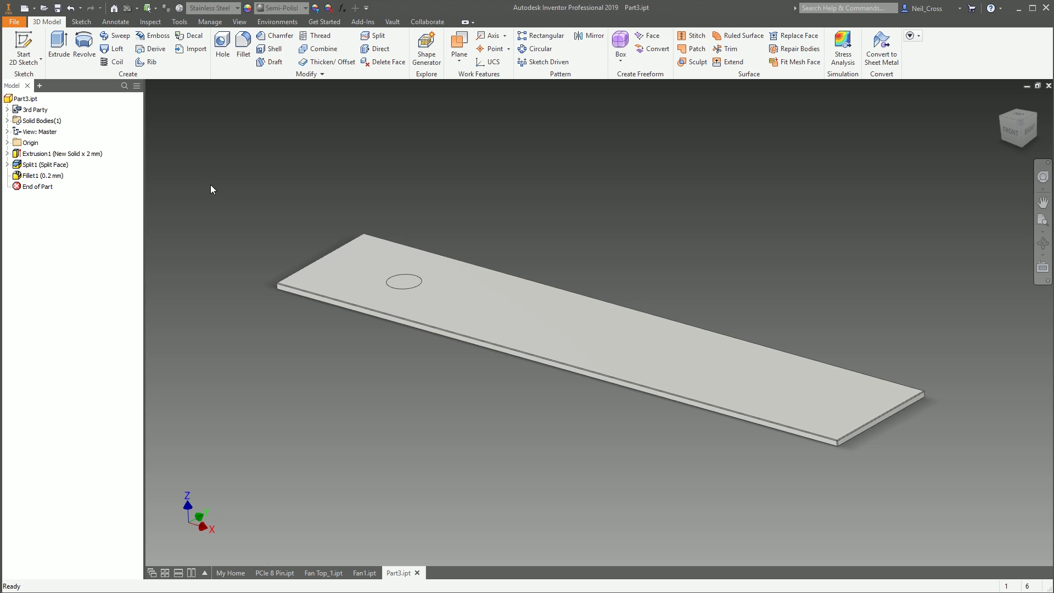
click(426, 47)
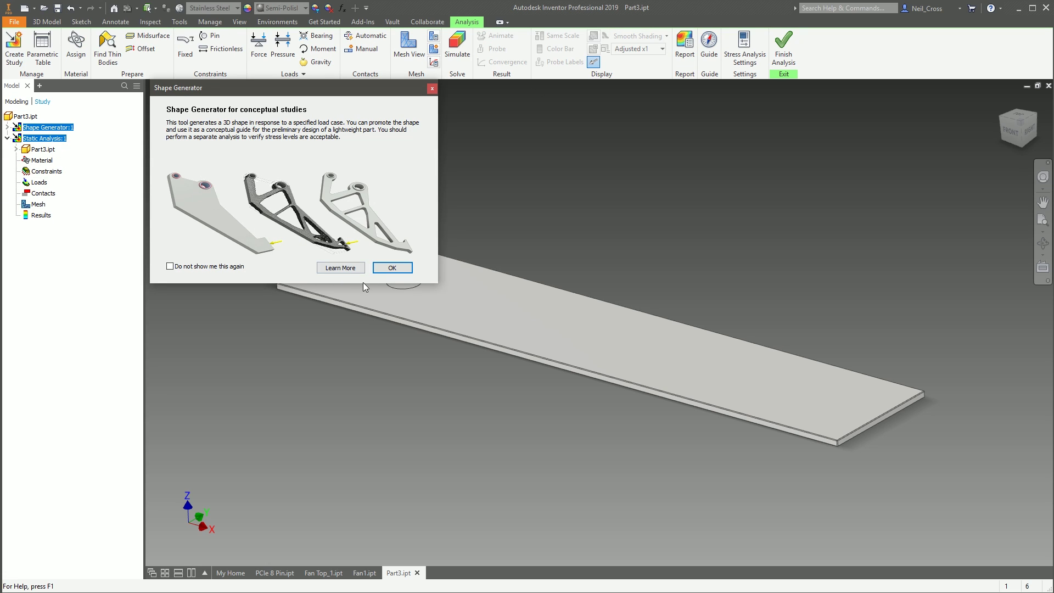
key(Return)
Delete the Static Analysis:1 study from the browser.
right_click(33, 127)
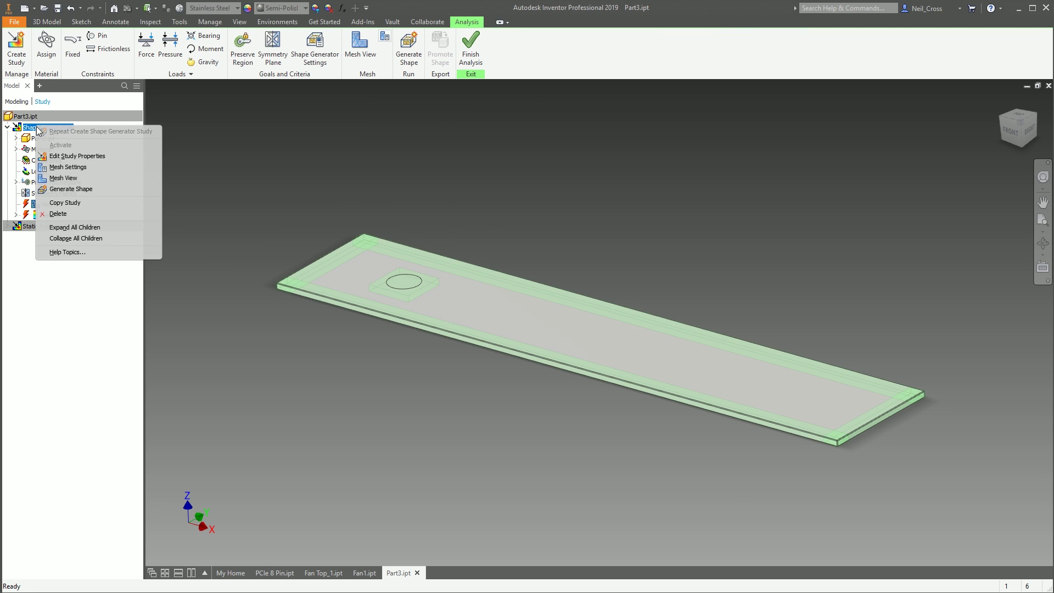
click(23, 227)
right_click(23, 226)
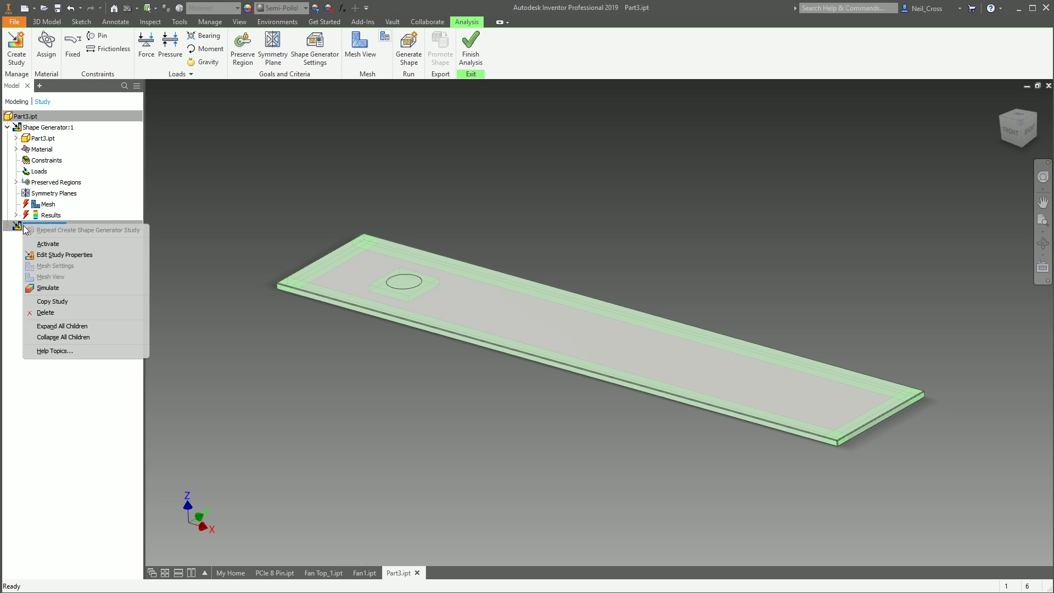
click(60, 315)
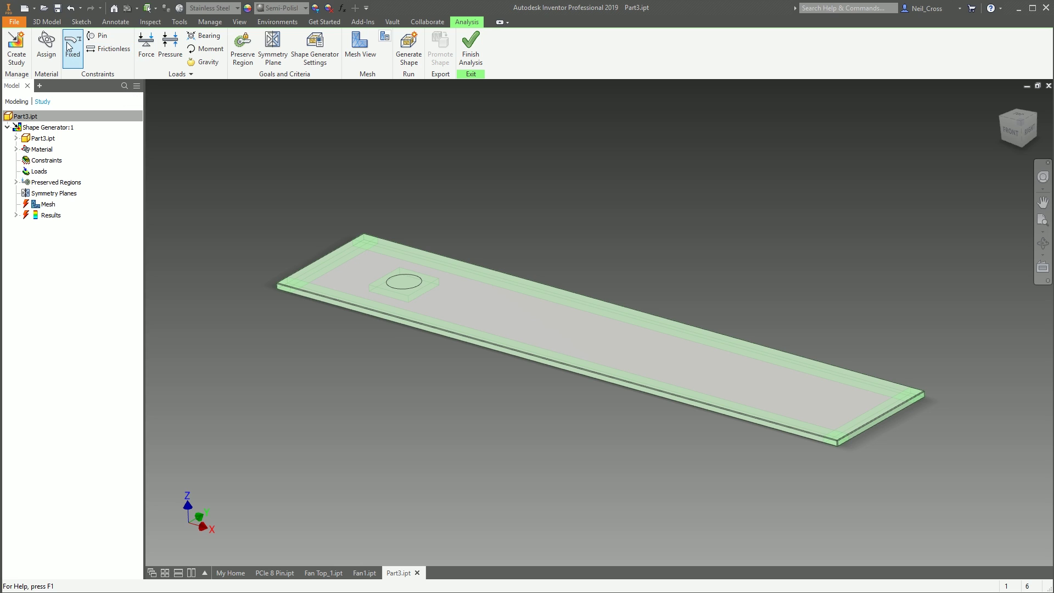
click(47, 50)
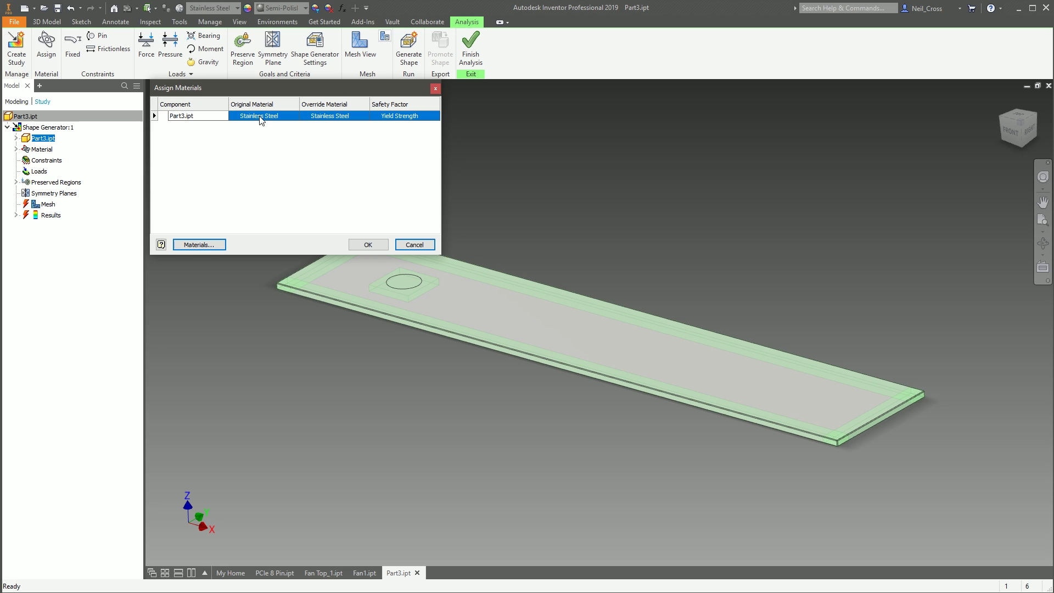
click(327, 116)
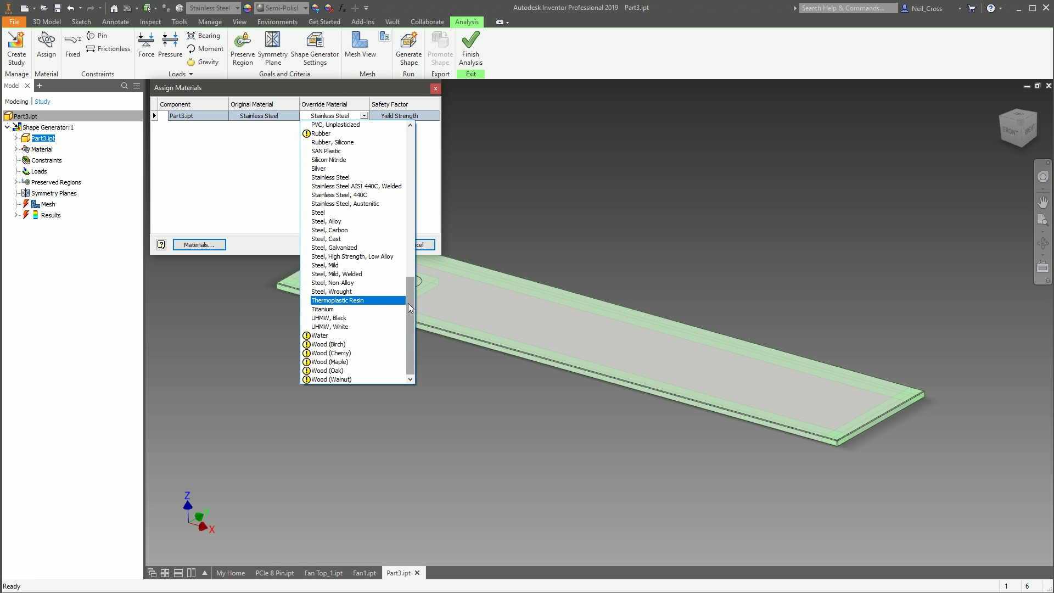
drag(407, 303, 416, 173)
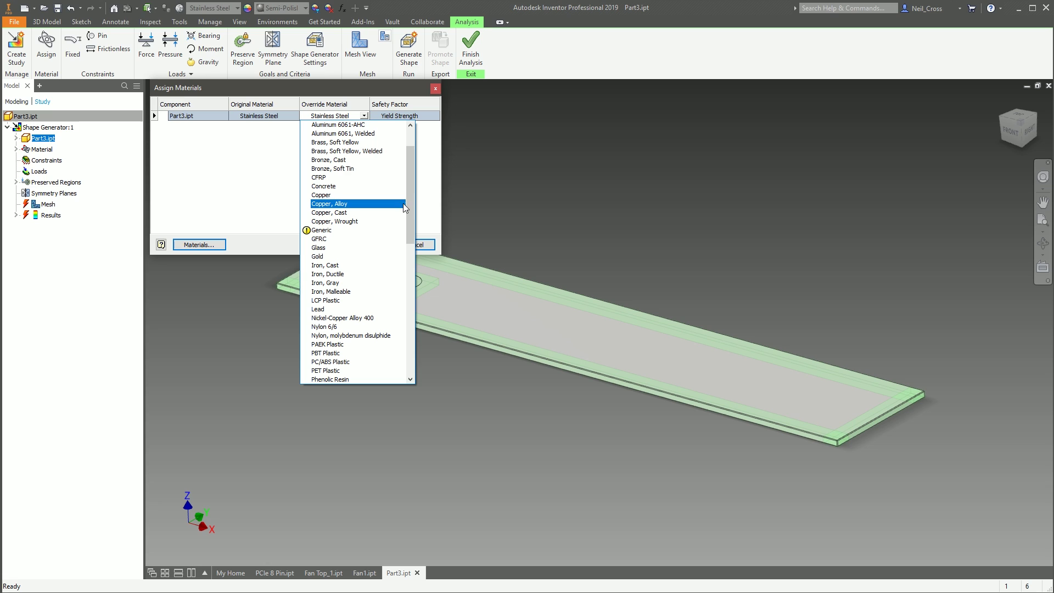
drag(410, 187, 418, 115)
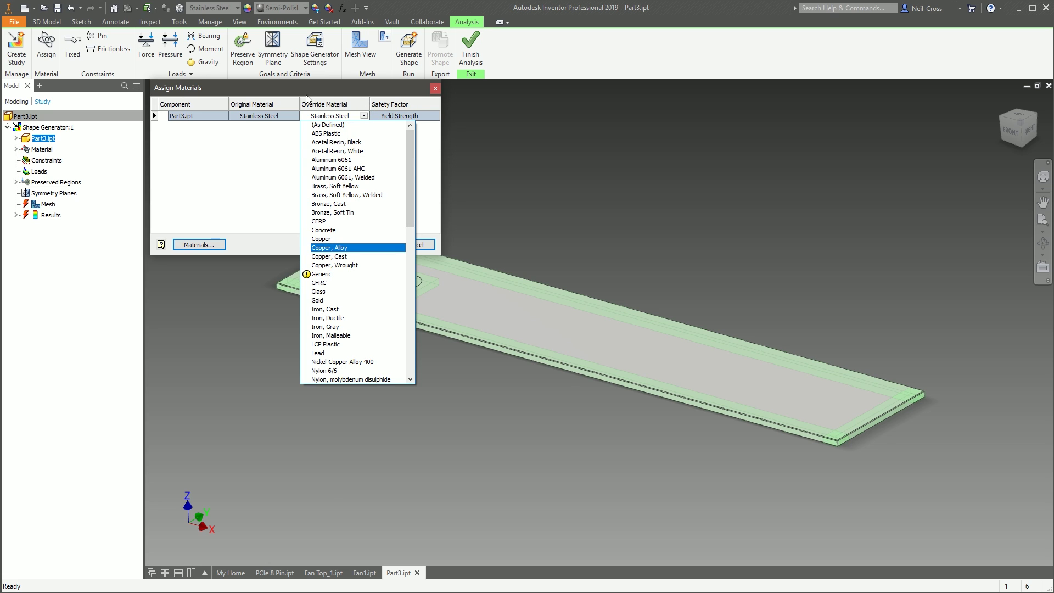
click(198, 244)
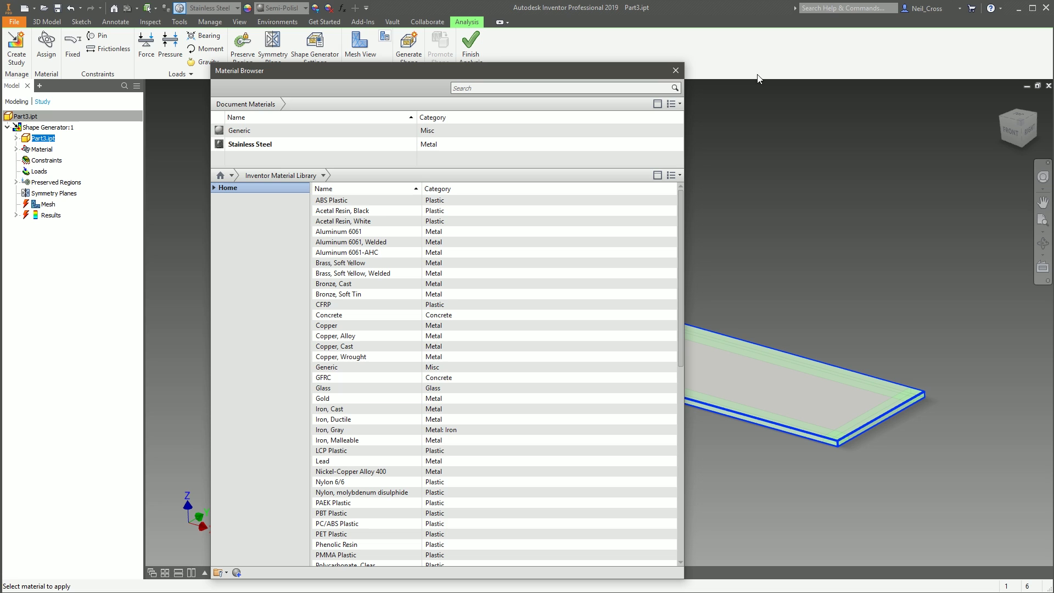
click(674, 72)
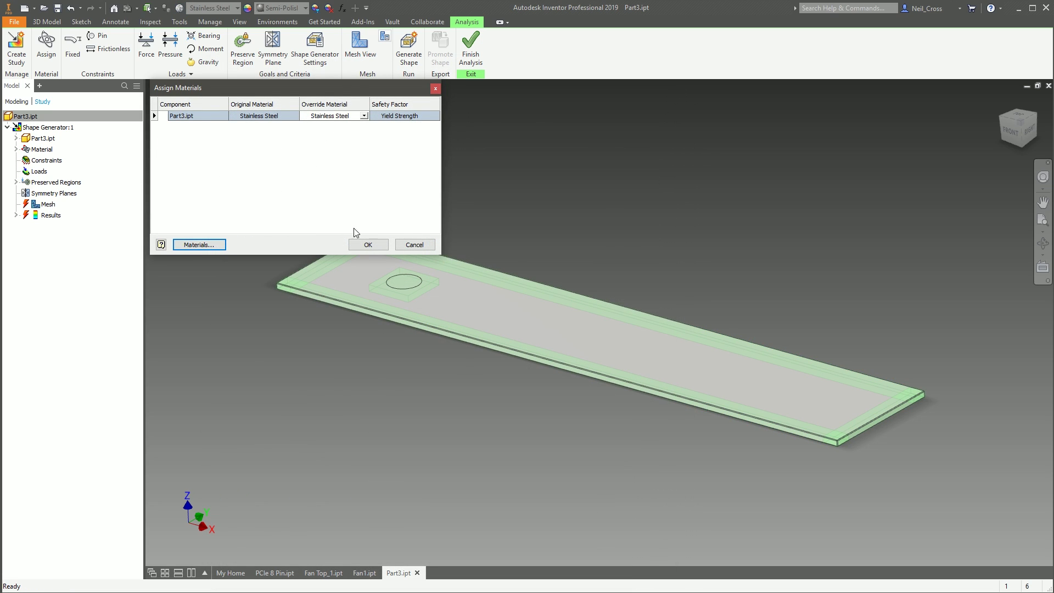
click(367, 244)
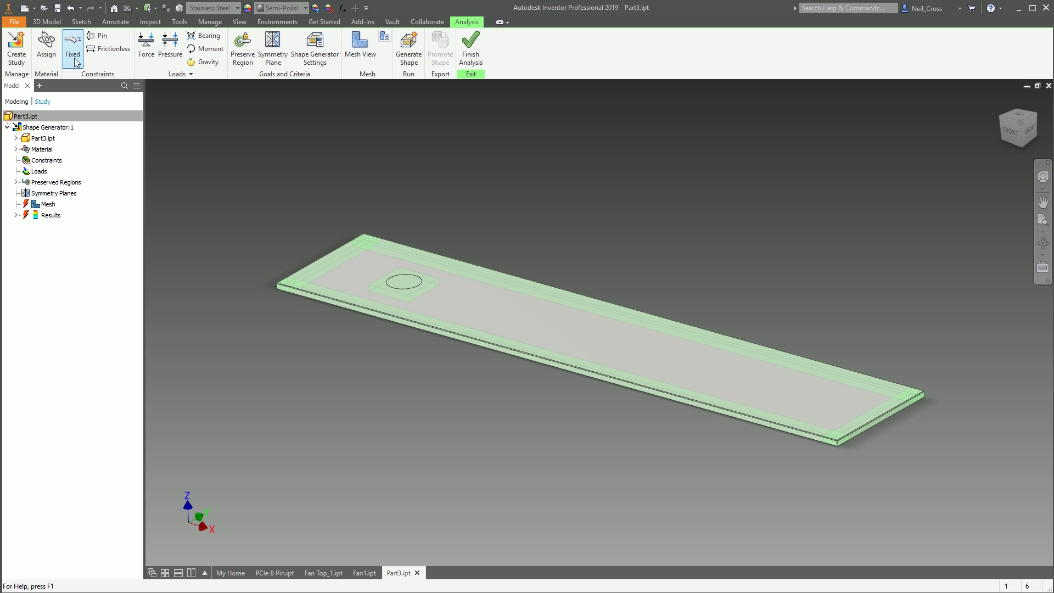
Apply a Fixed constraint to the plate's far end face.
click(73, 55)
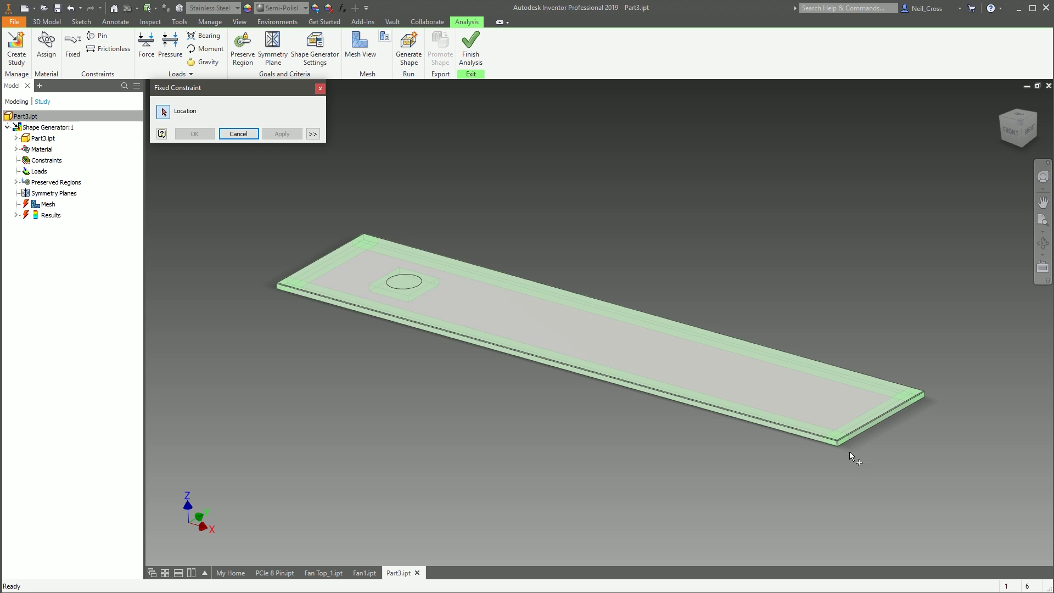
scroll(749, 414, up, 4)
scroll(745, 397, up, 2)
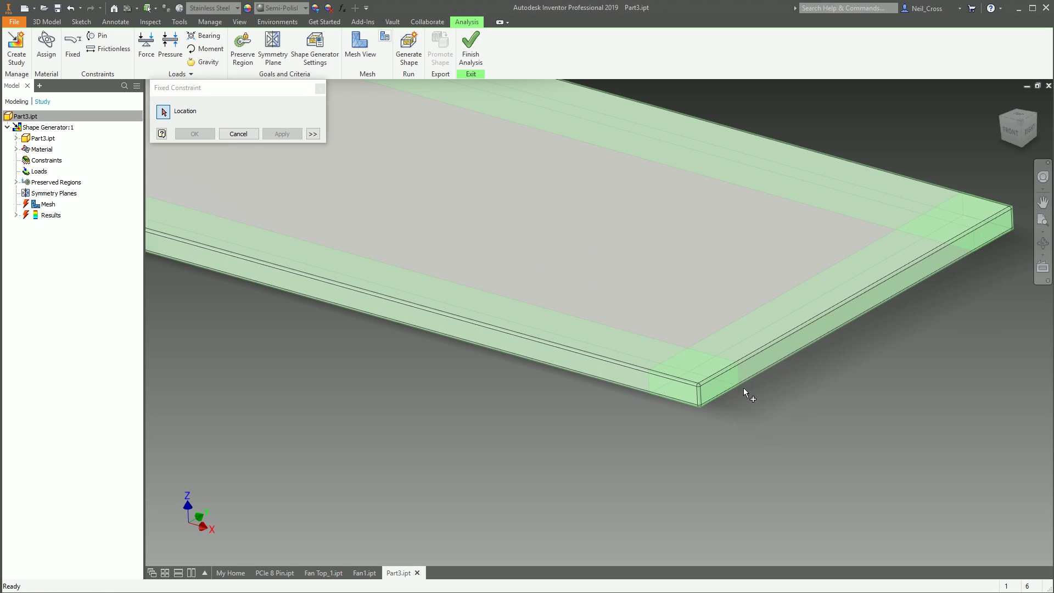
click(711, 395)
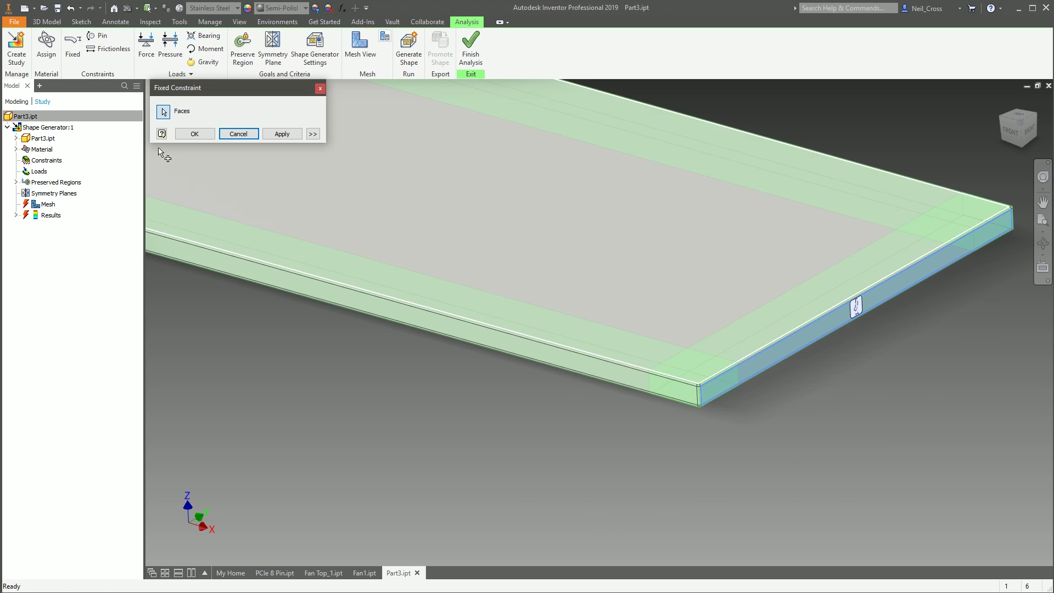
click(194, 133)
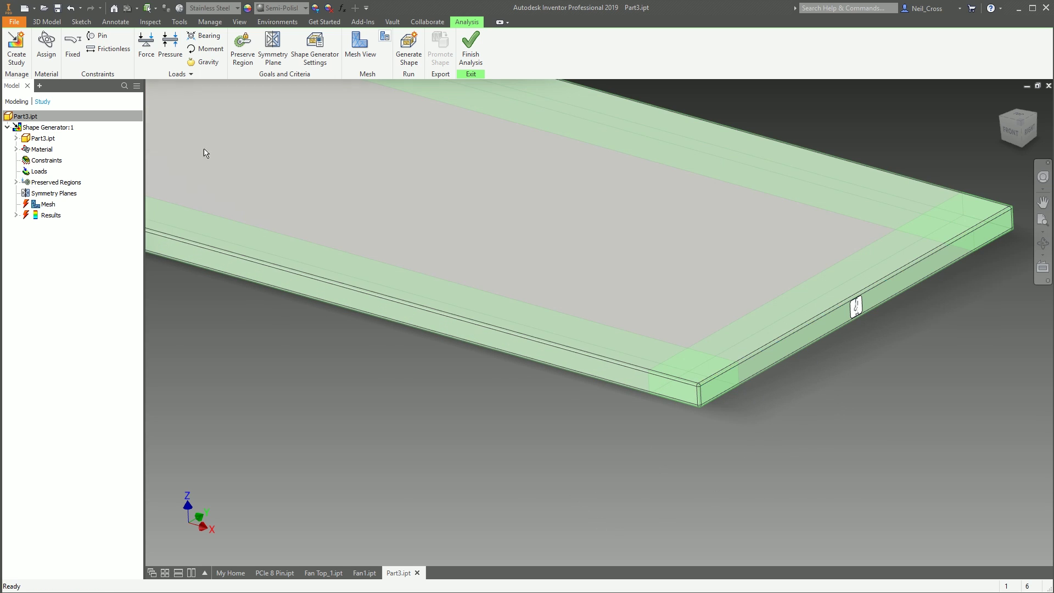
Start a Frictionless constraint, then cancel it without applying.
click(110, 52)
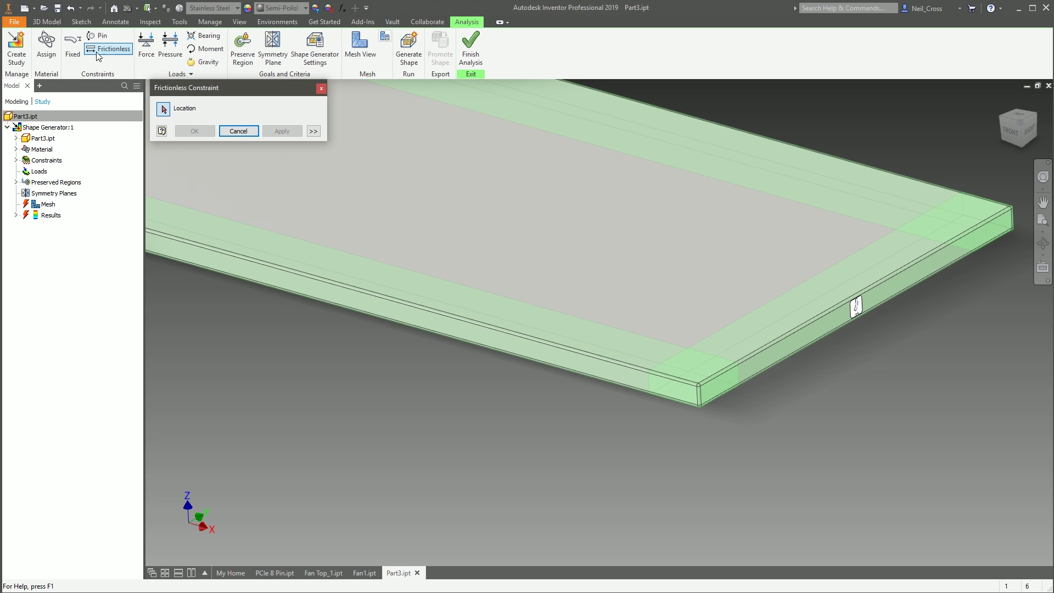
scroll(494, 240, up, 2)
scroll(546, 275, down, 3)
scroll(551, 280, up, 3)
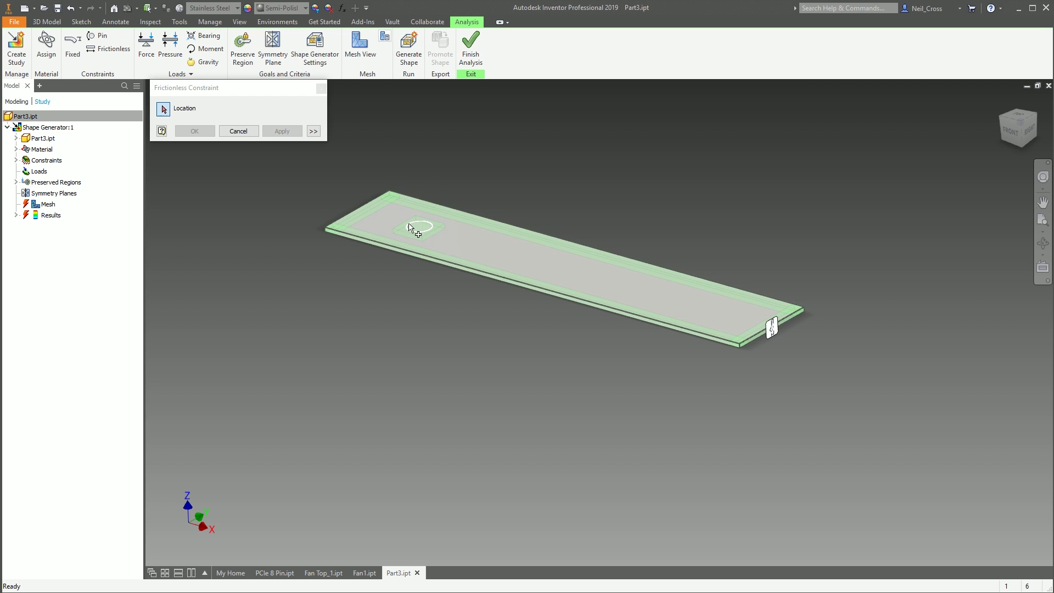
key(Escape)
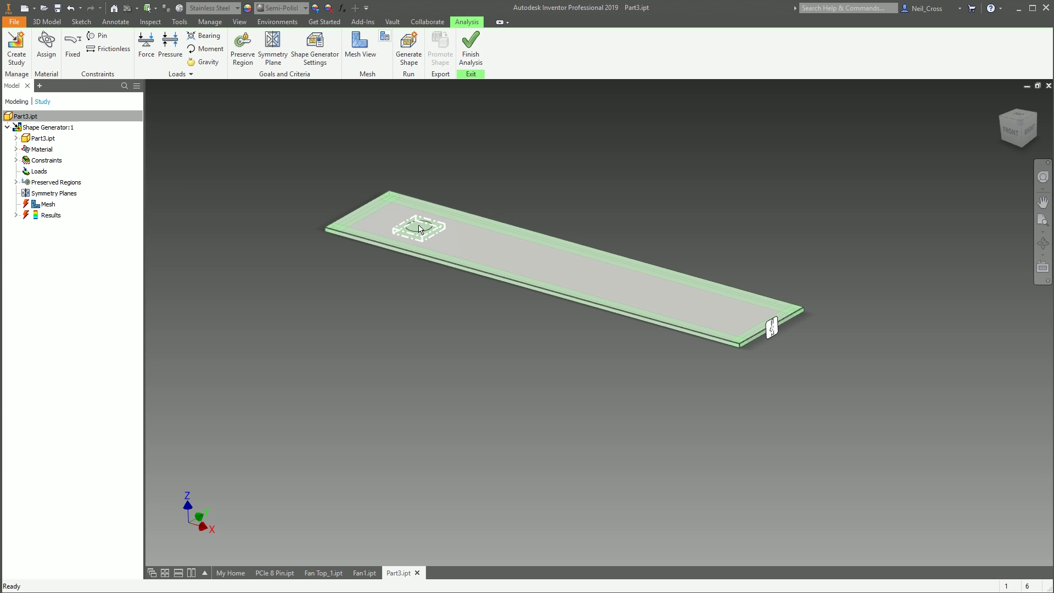
scroll(423, 264, up, 3)
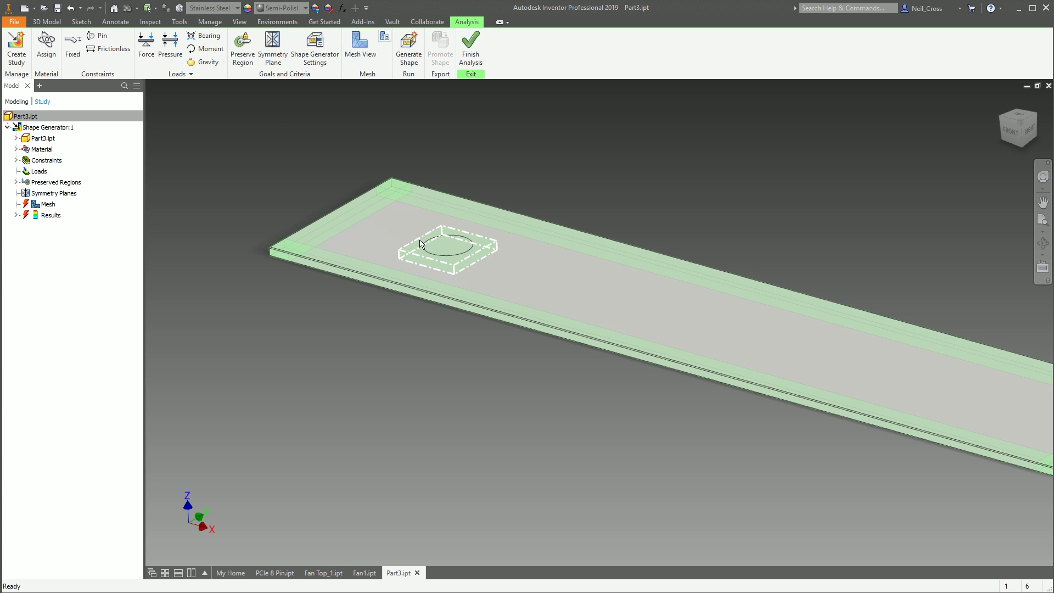
Apply a 1000 N force to the circular pad face.
key(Return)
click(457, 250)
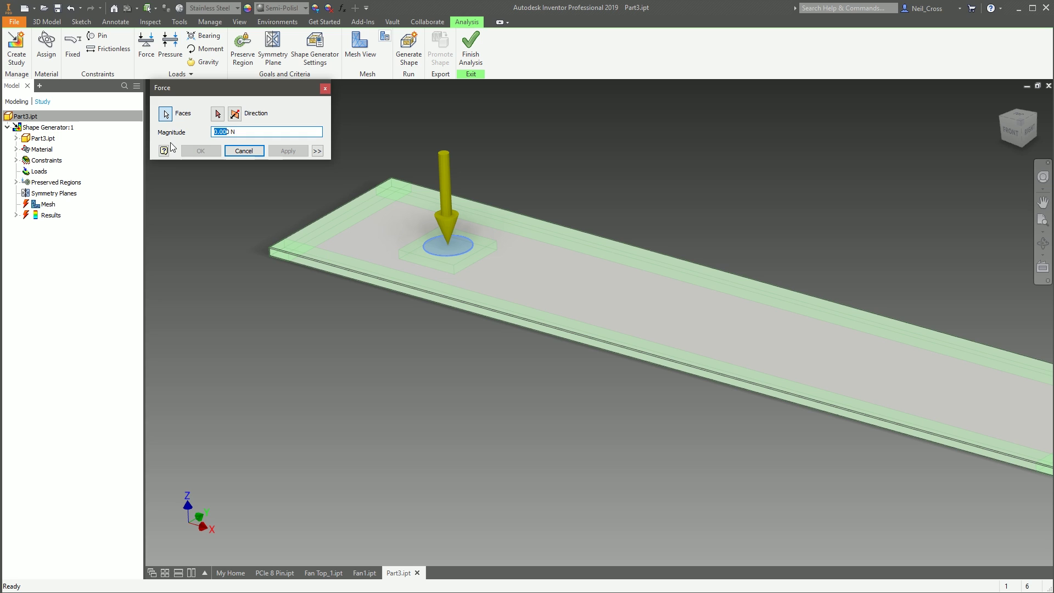
text(1000)
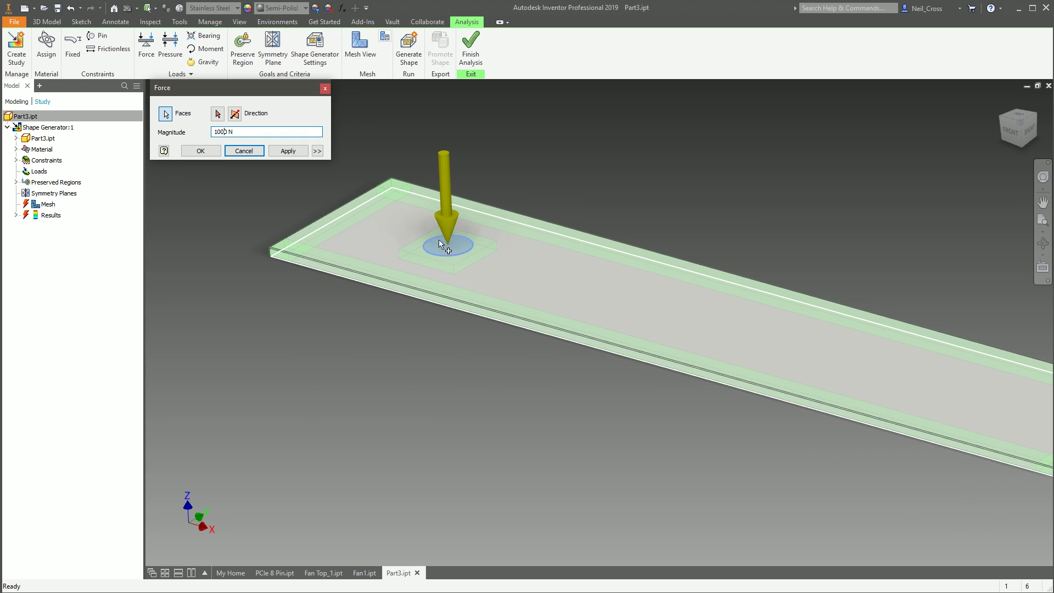
scroll(456, 247, down, 3)
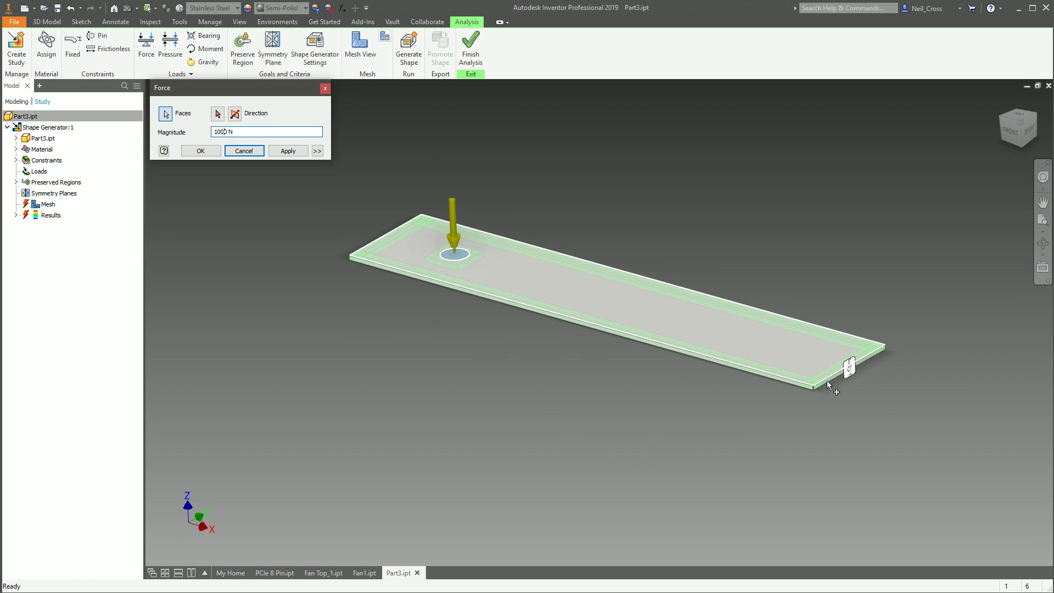
key(Return)
Start a Pressure load on the circular pad, then cancel it.
click(170, 46)
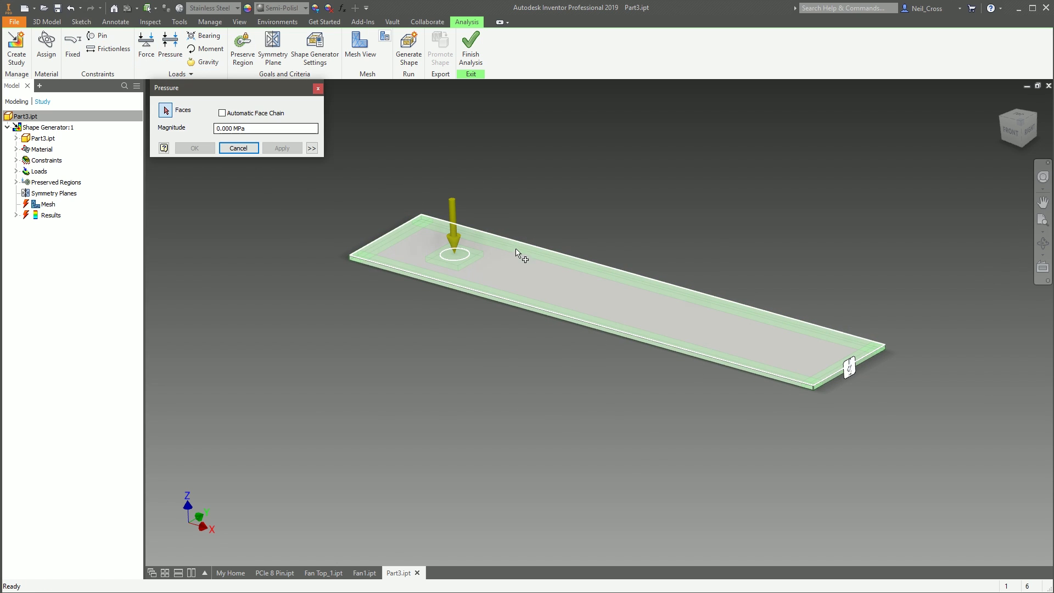
click(453, 254)
click(238, 148)
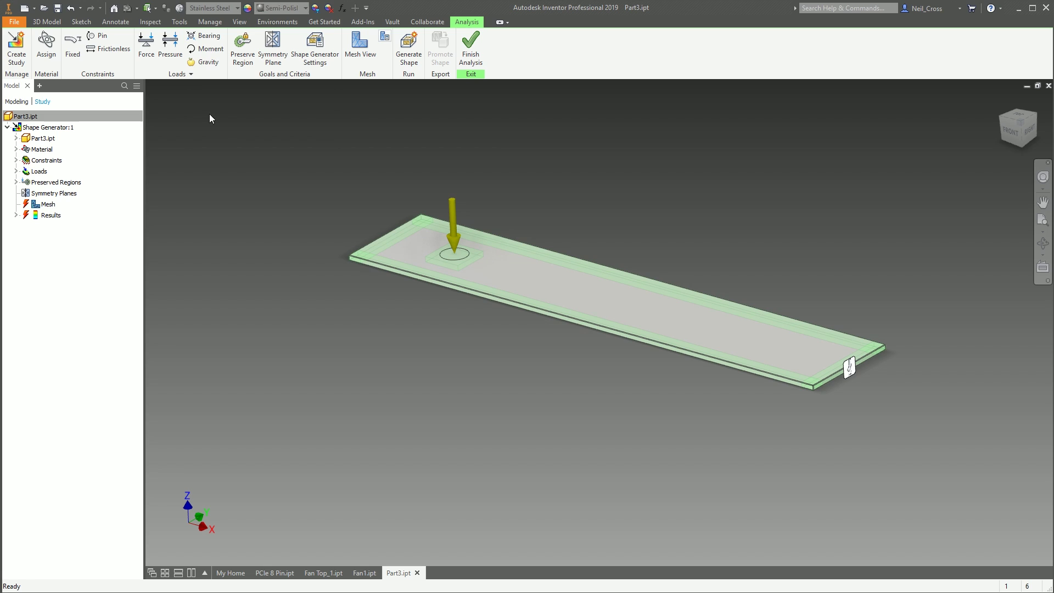
Start a Gravity load and check the study's constraints list.
click(208, 62)
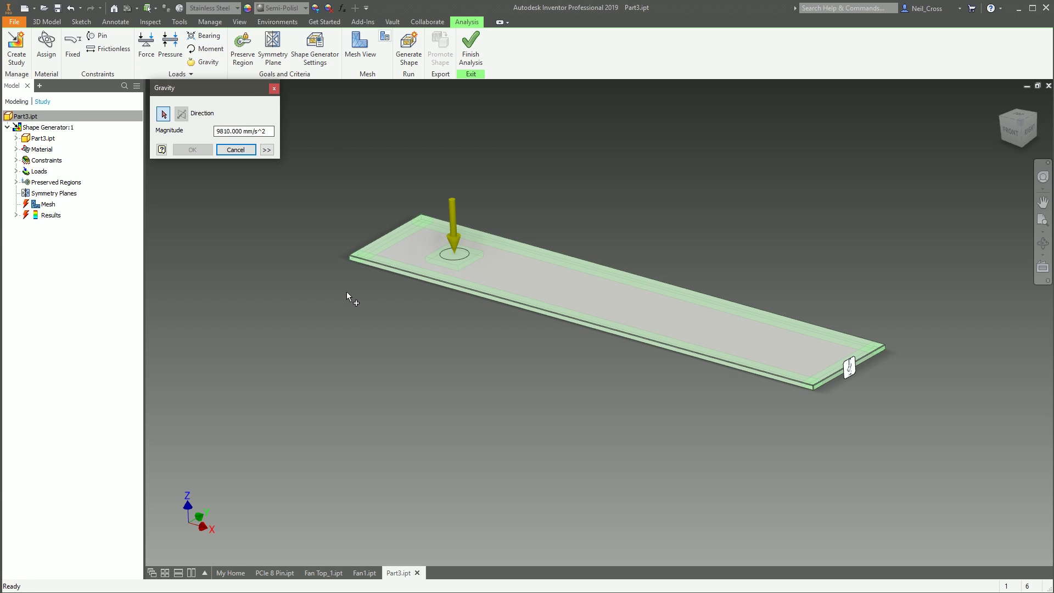
scroll(350, 263, down, 3)
scroll(403, 318, up, 3)
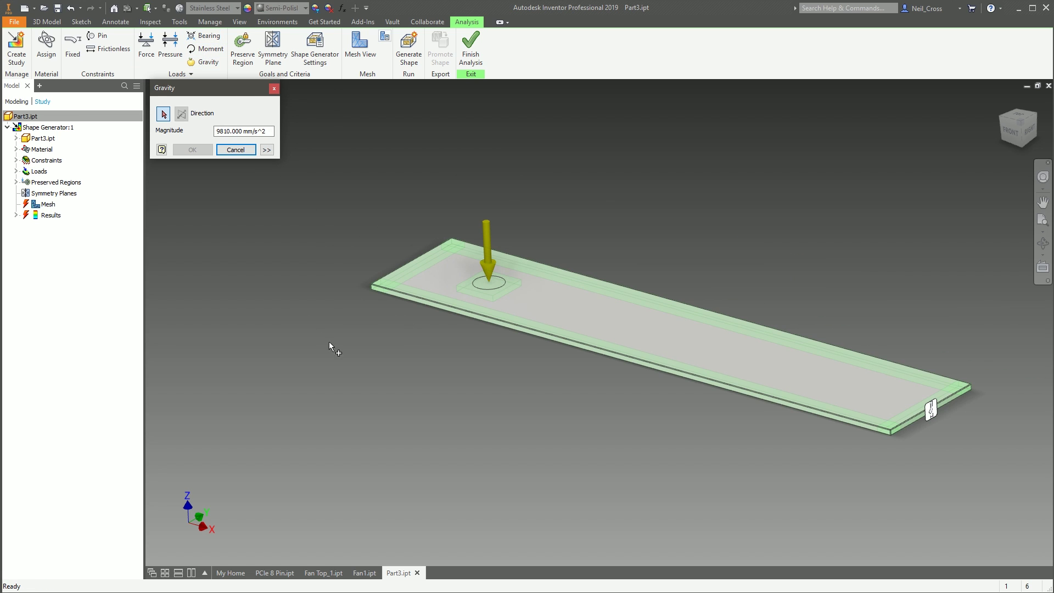
scroll(367, 321, down, 5)
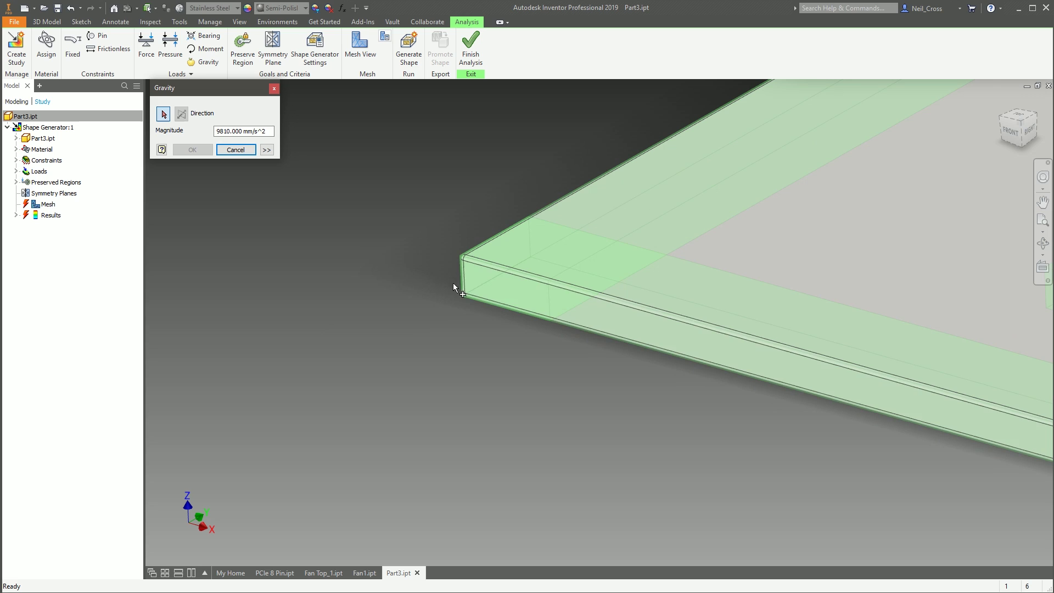
scroll(494, 373, up, 2)
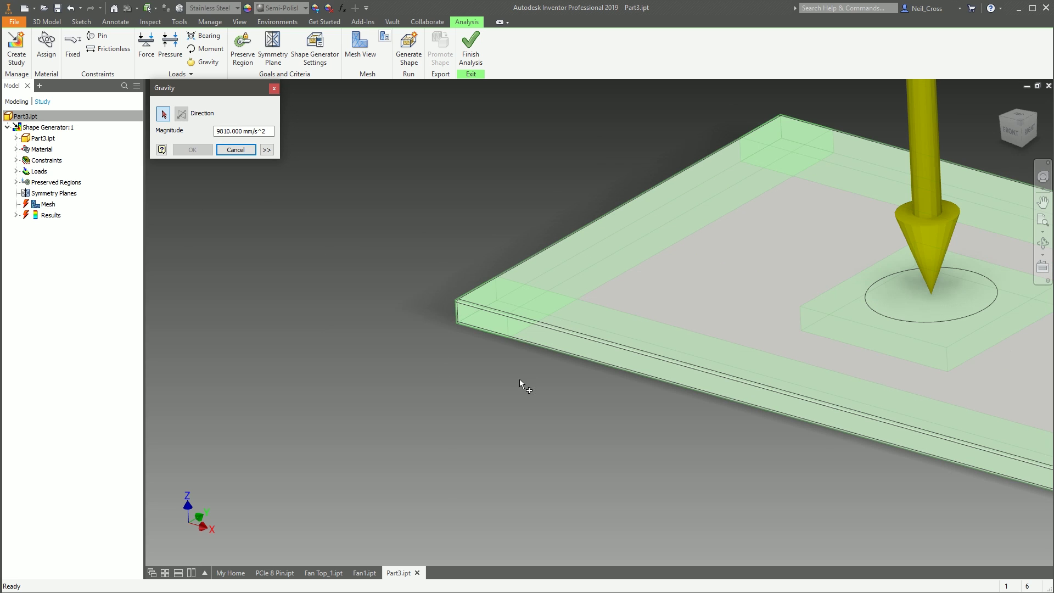
scroll(521, 380, up, 2)
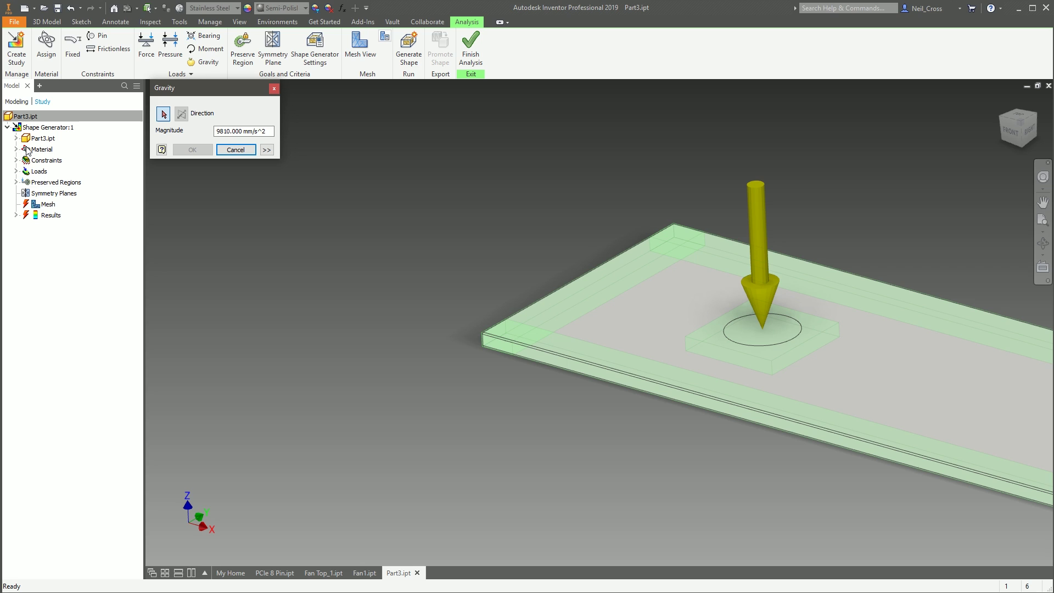
click(16, 160)
click(16, 159)
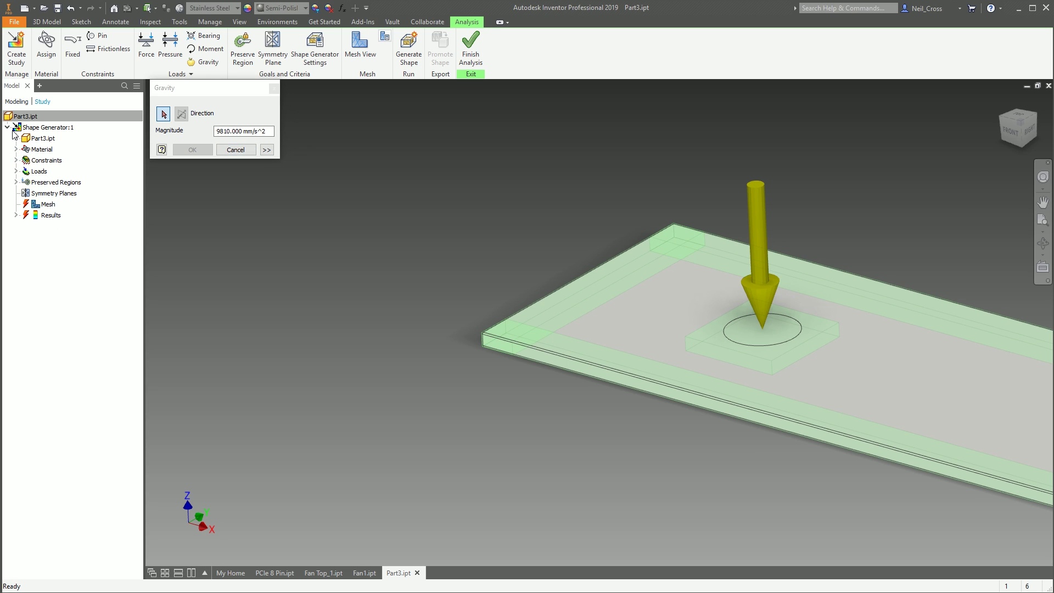
Set the gravity direction to the part's Origin Z Axis and confirm the load.
click(16, 102)
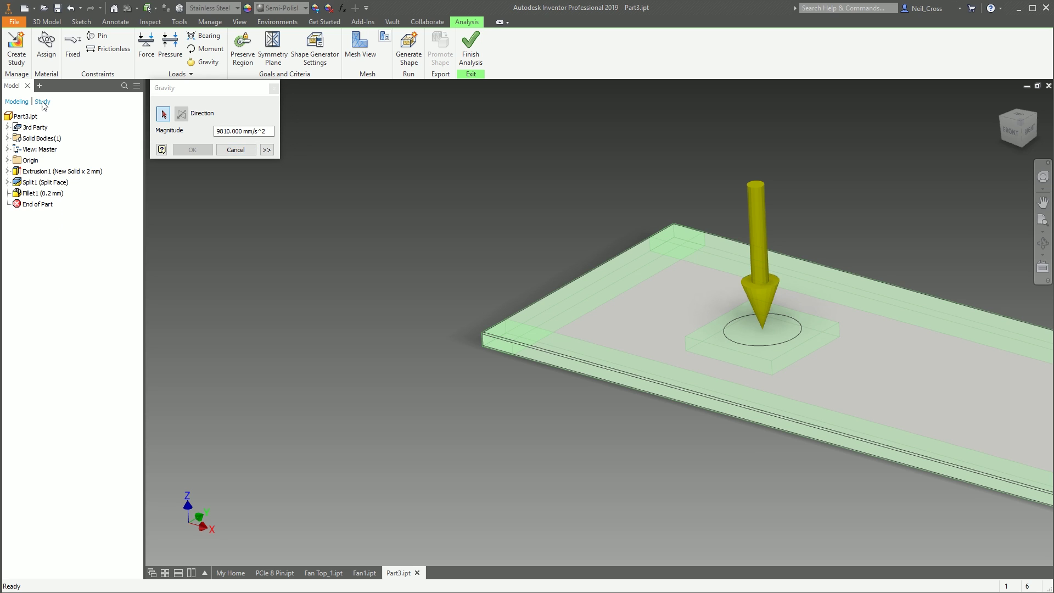
click(9, 160)
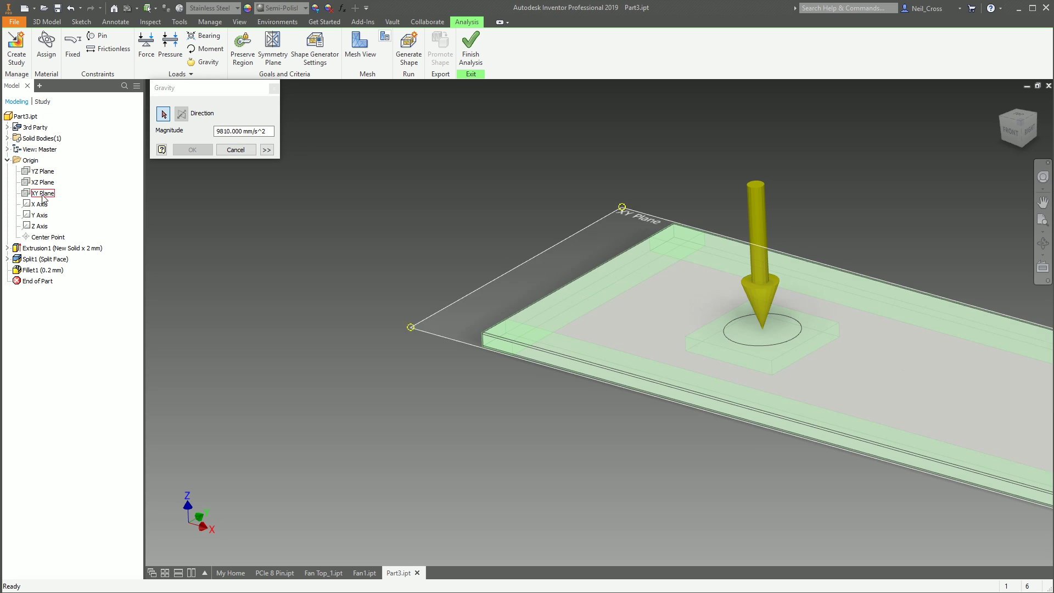
click(42, 227)
scroll(473, 360, down, 4)
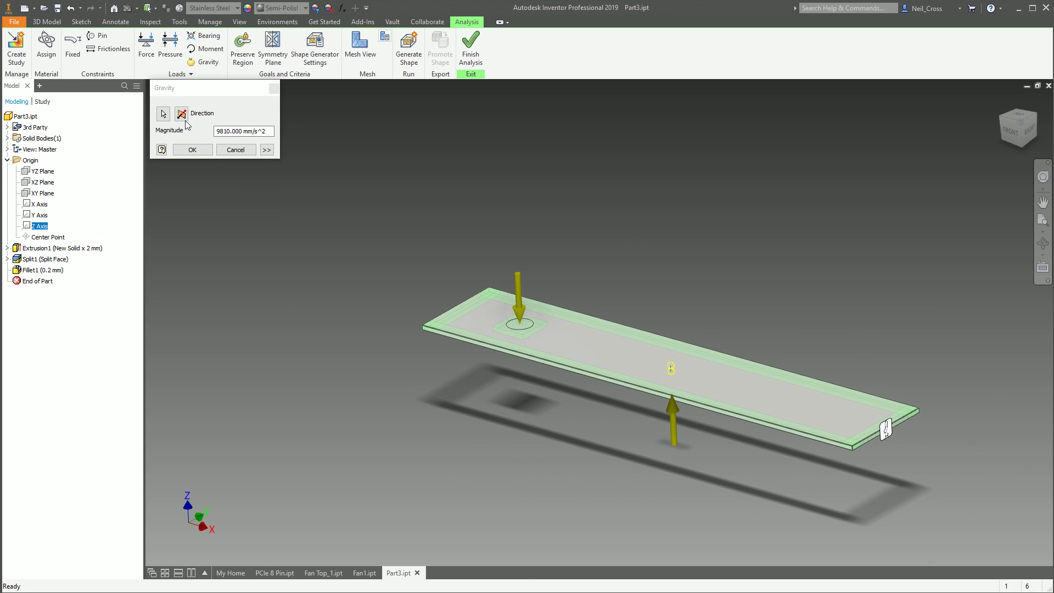
click(192, 150)
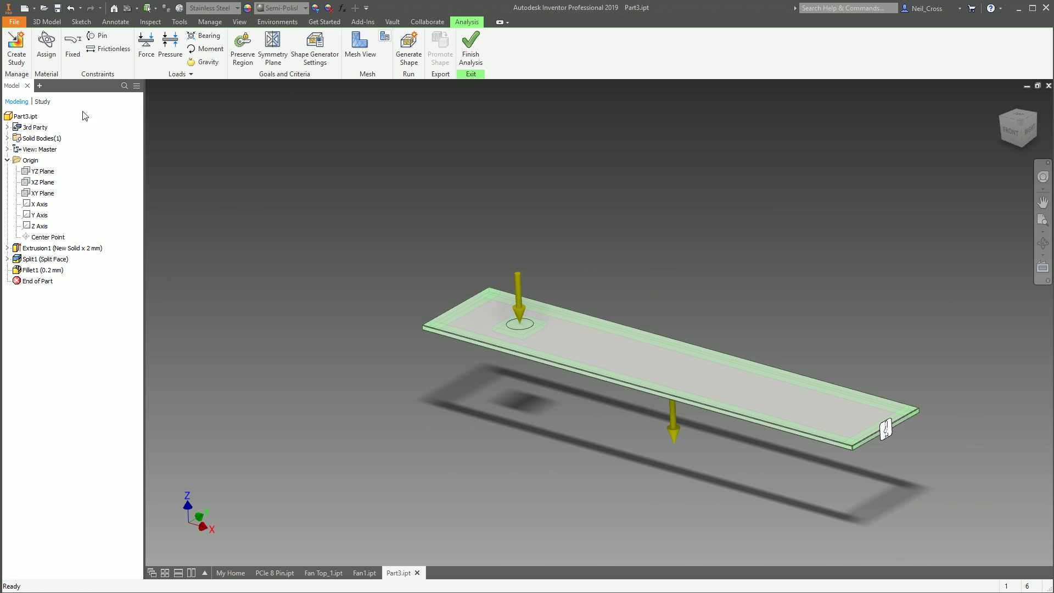
click(44, 103)
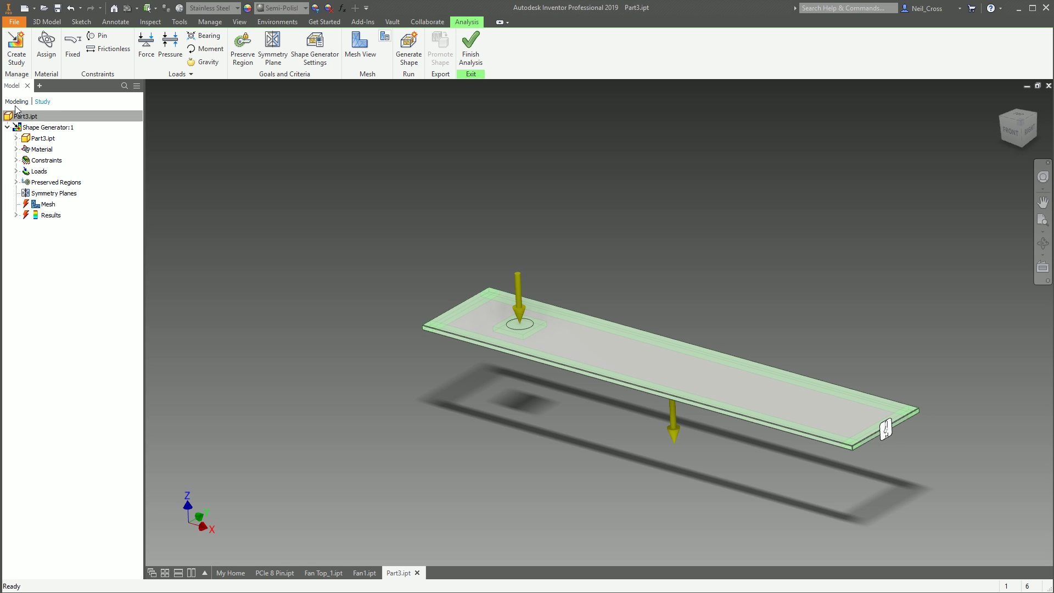
click(18, 104)
click(41, 102)
scroll(840, 432, up, 2)
scroll(840, 431, down, 4)
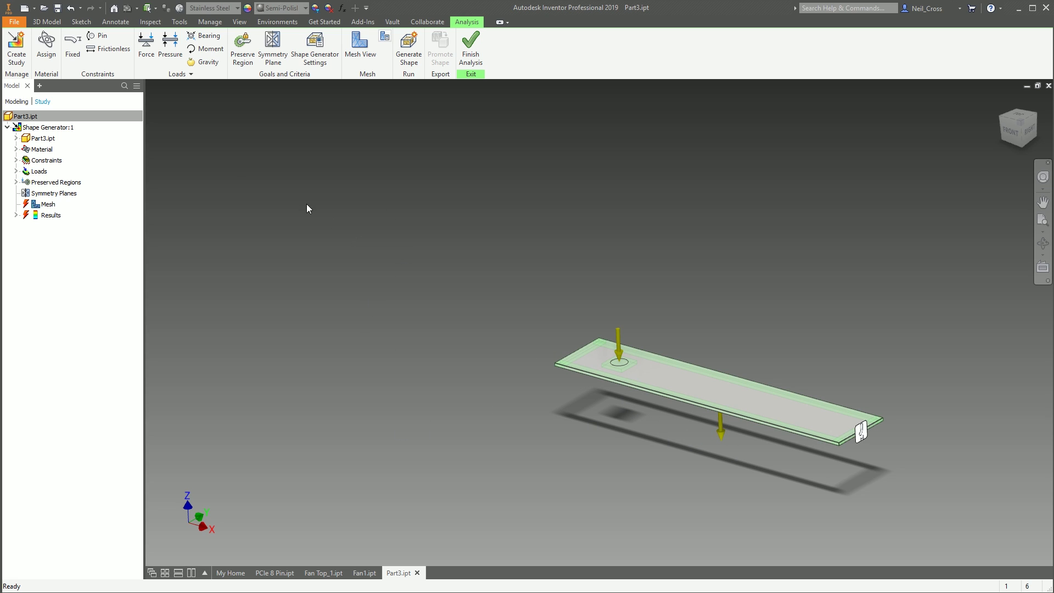
click(190, 74)
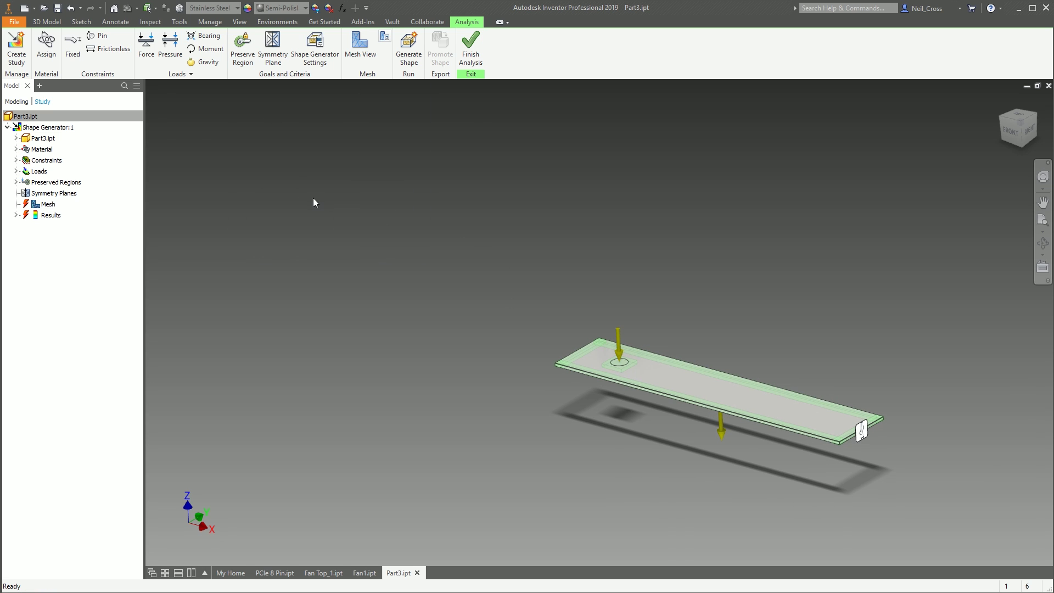
scroll(549, 300, up, 2)
shift+middle_drag(550, 303, 522, 304)
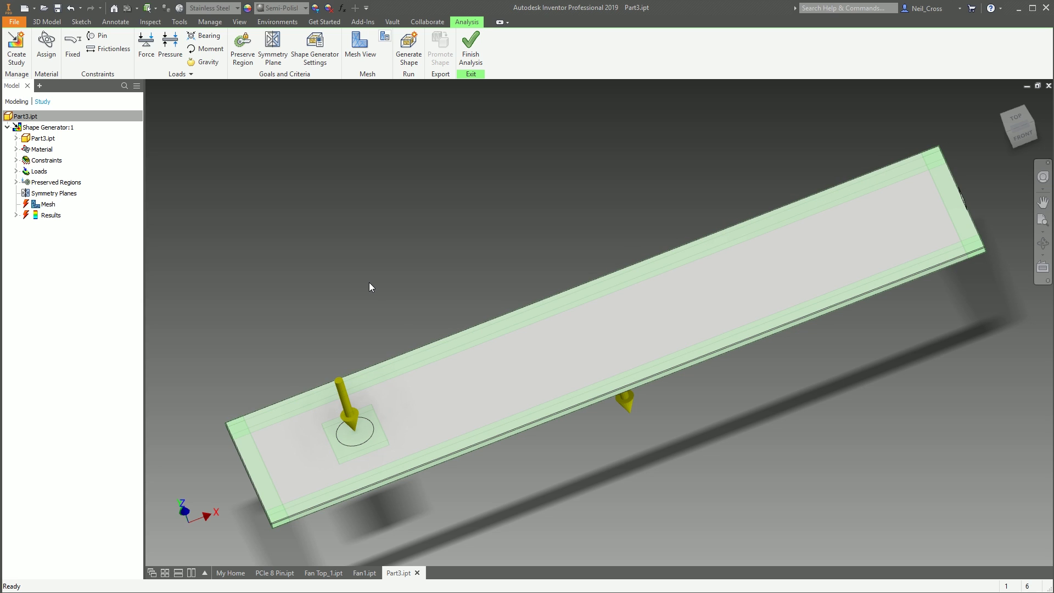
Add a preserved region on the plate's long side face with a height of 15 mm.
click(243, 42)
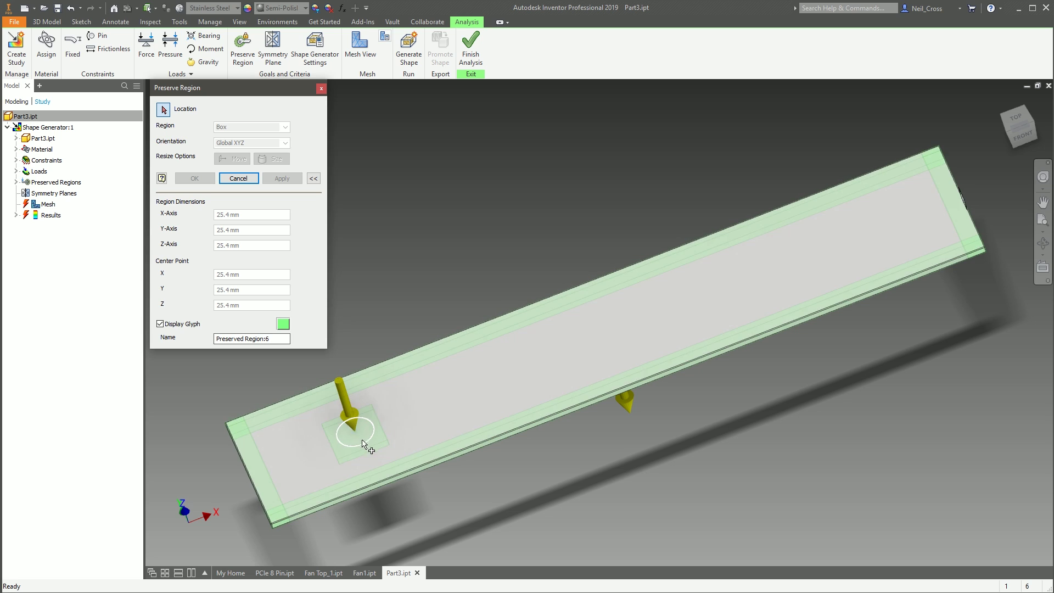
shift+middle_drag(359, 483, 614, 336)
click(526, 483)
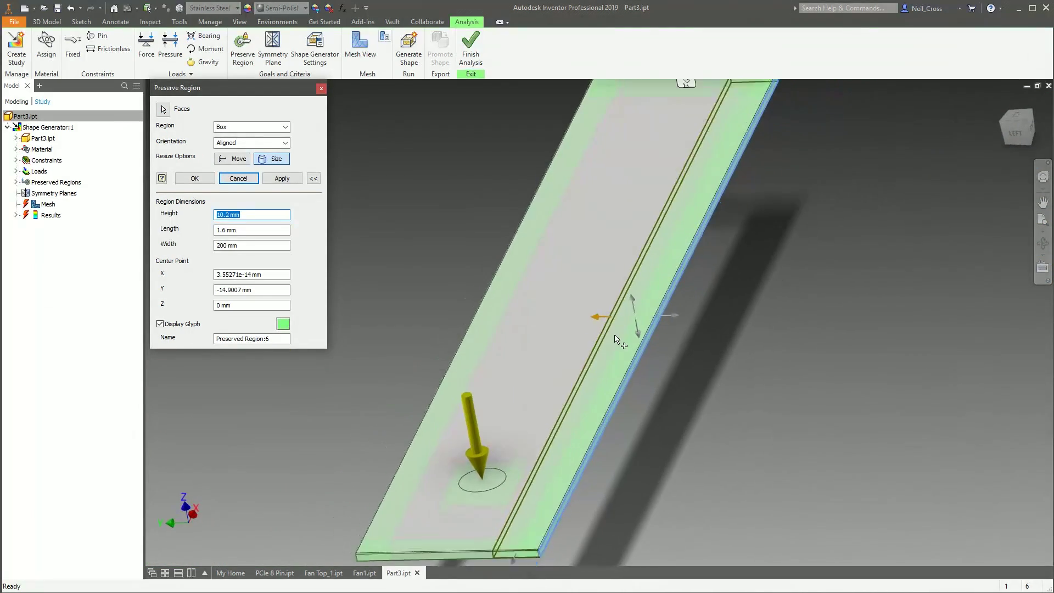
scroll(615, 337, down, 3)
mouse_move(604, 308)
mouse_down()
mouse_move(553, 308)
mouse_move(618, 311)
mouse_move(596, 312)
mouse_up()
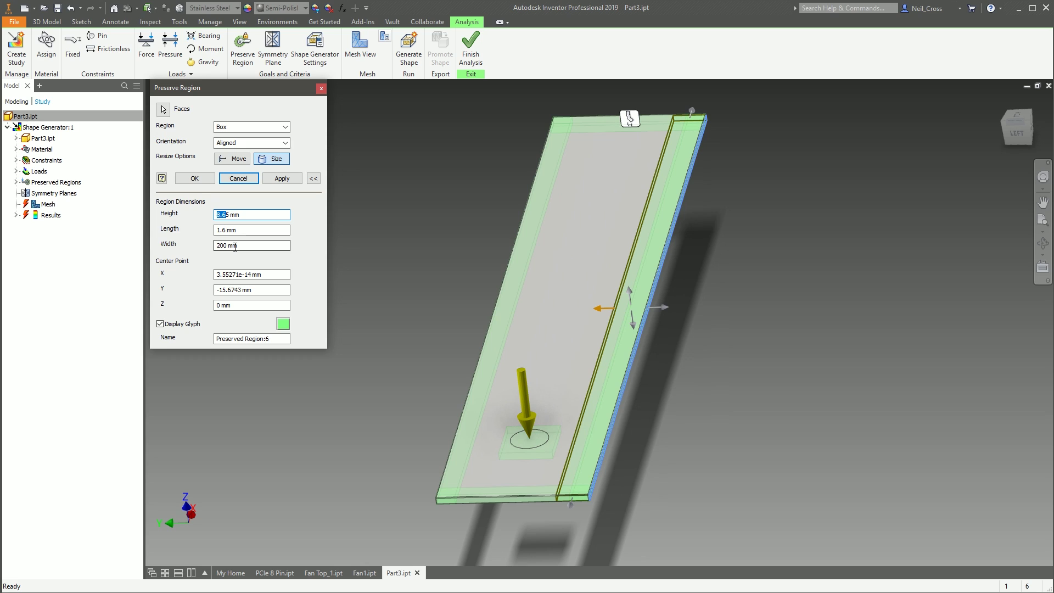
text(15)
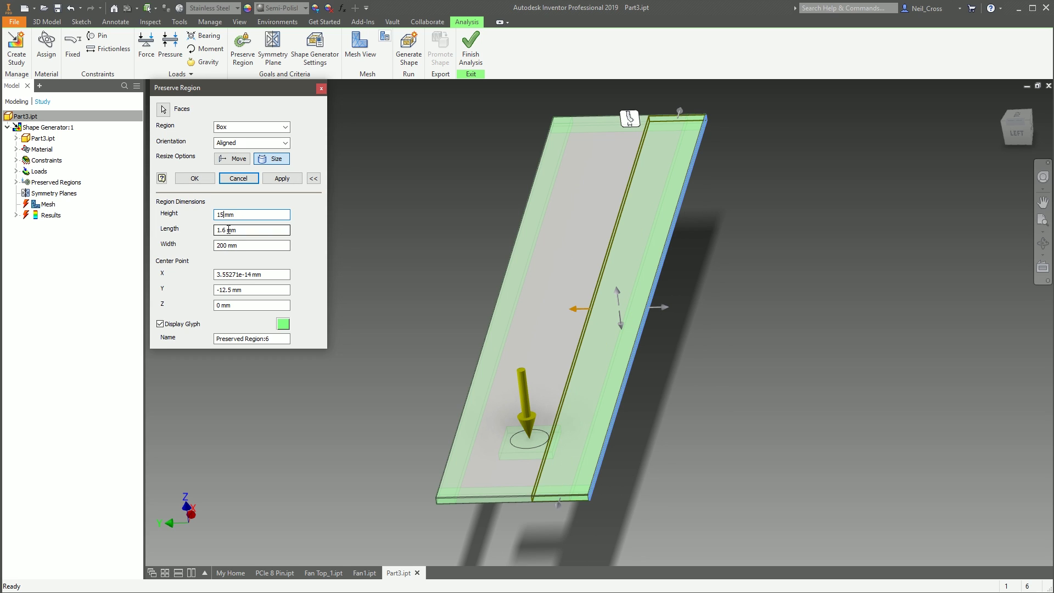
middle_drag(527, 488, 539, 432)
scroll(538, 435, down, 3)
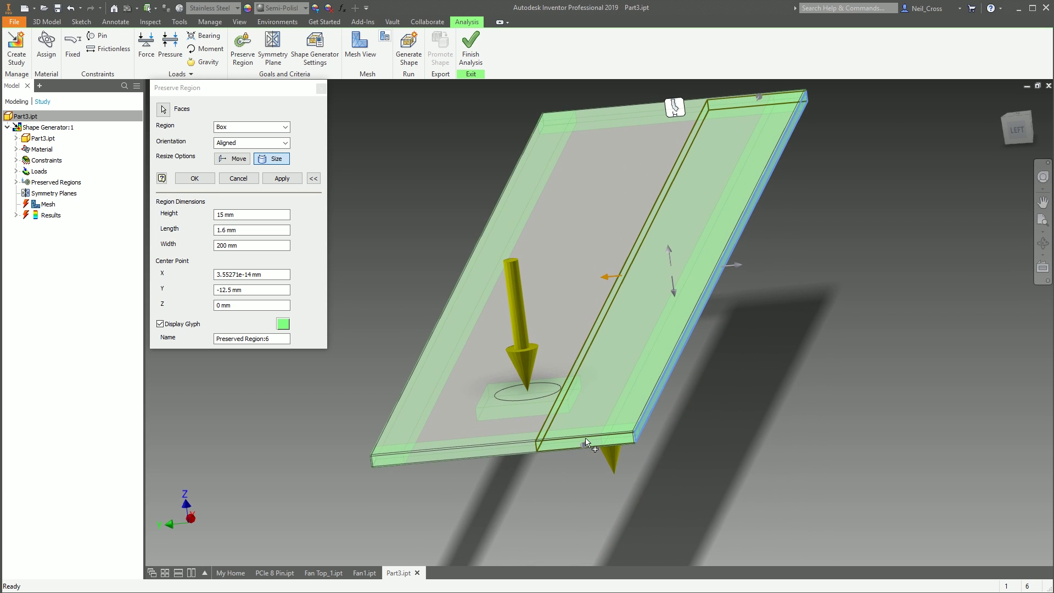
key(F6)
key(Escape)
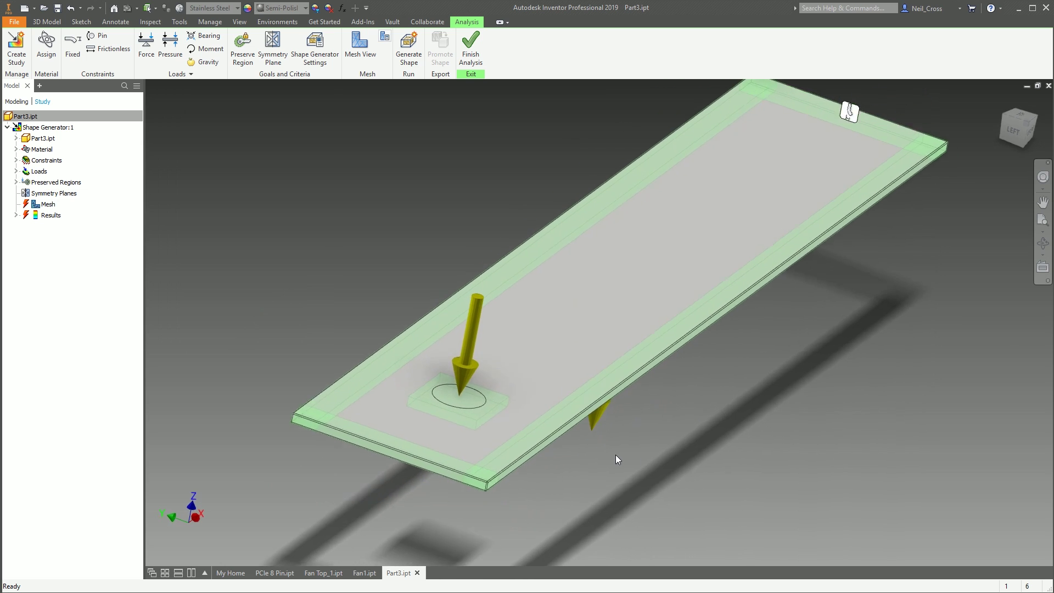
key(Page_Up)
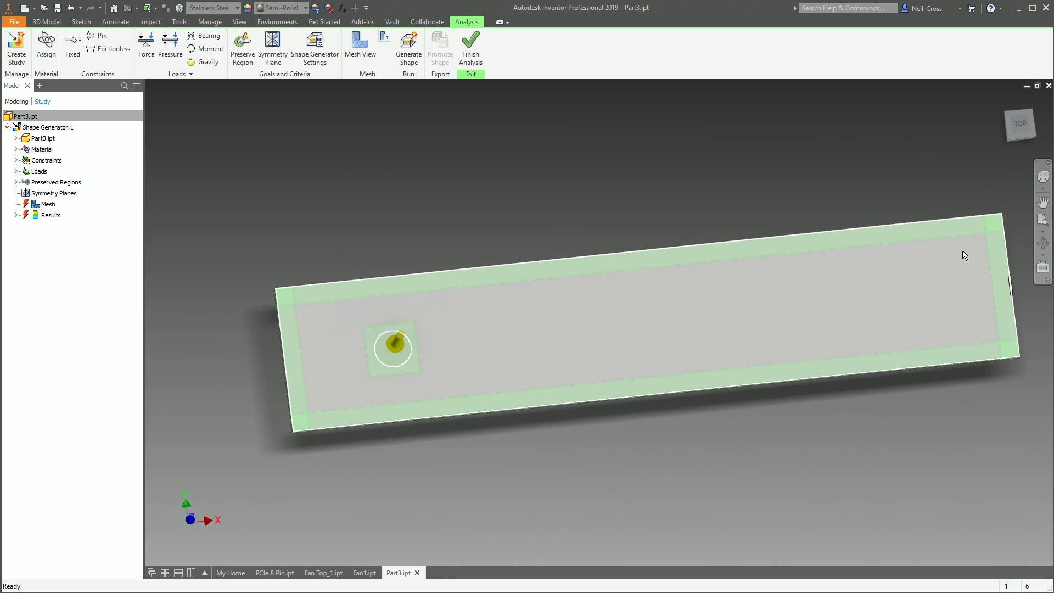
scroll(459, 334, down, 3)
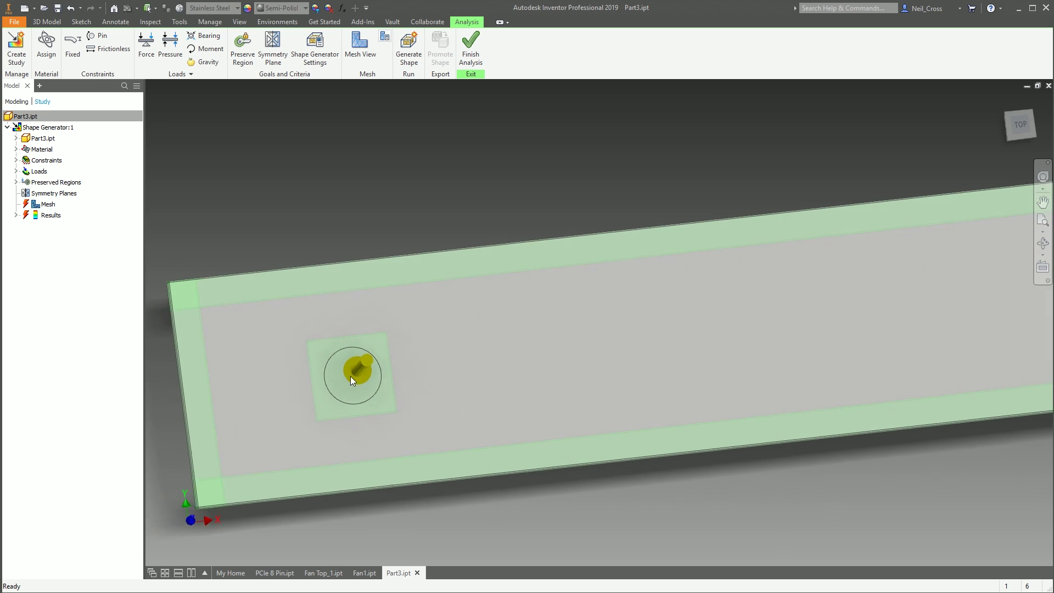
scroll(352, 379, down, 1)
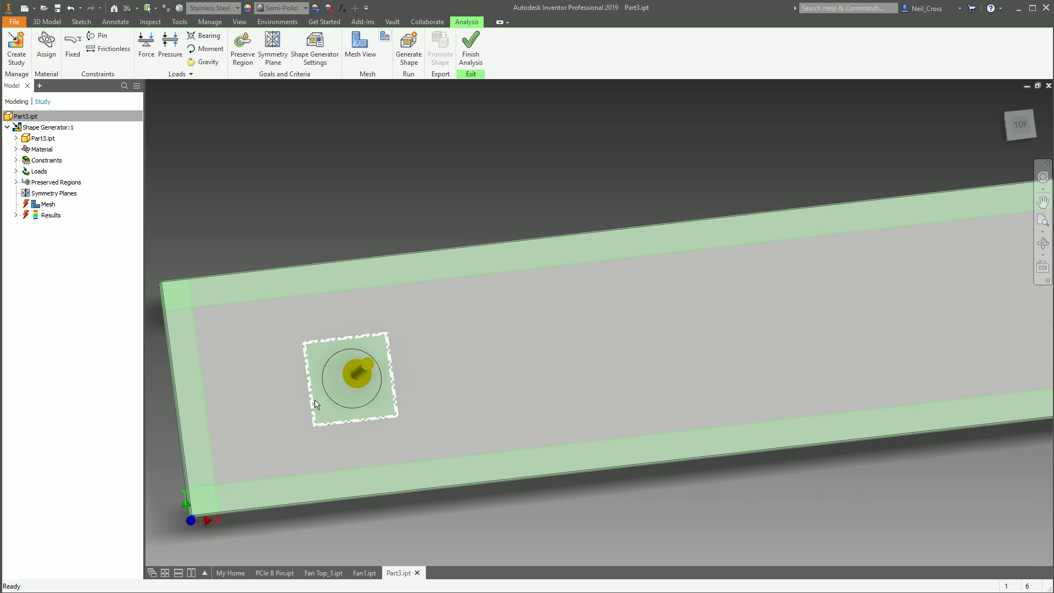
scroll(384, 349, up, 2)
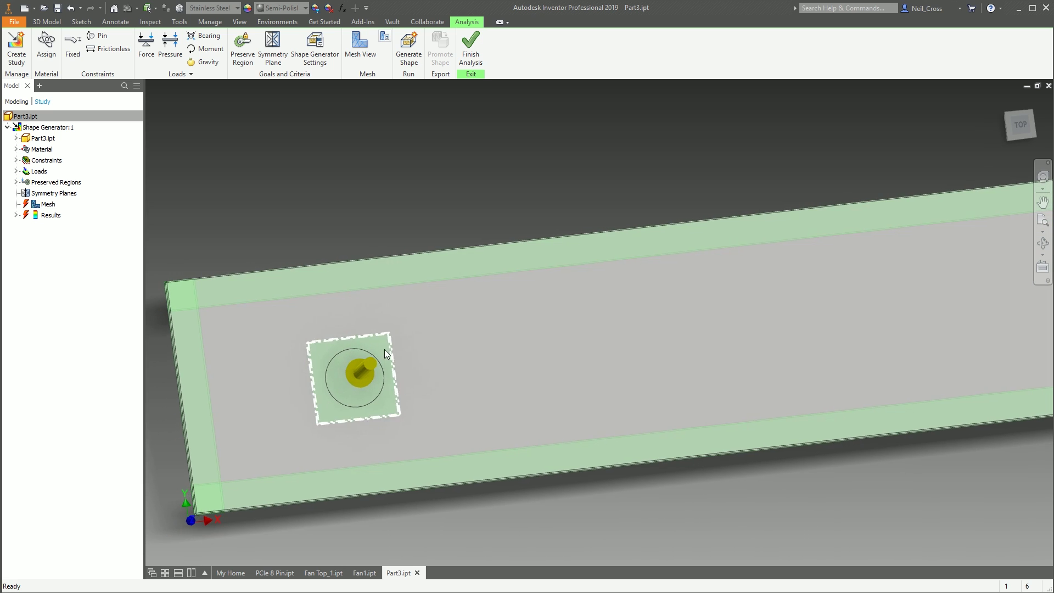
key(Home)
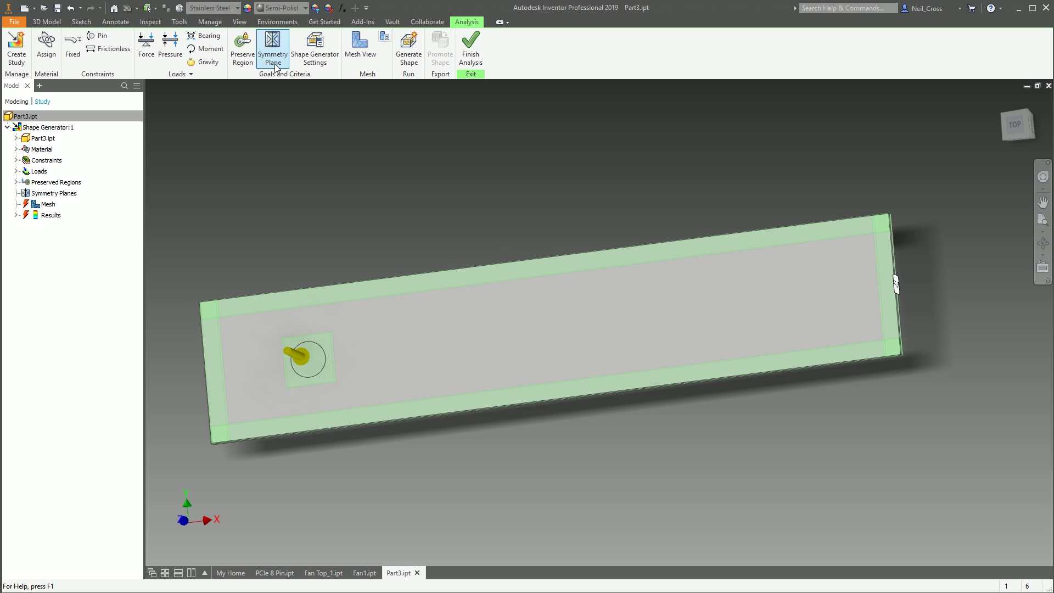
Add symmetry planes, toggling the vertical planes and keeping one active.
key(F6)
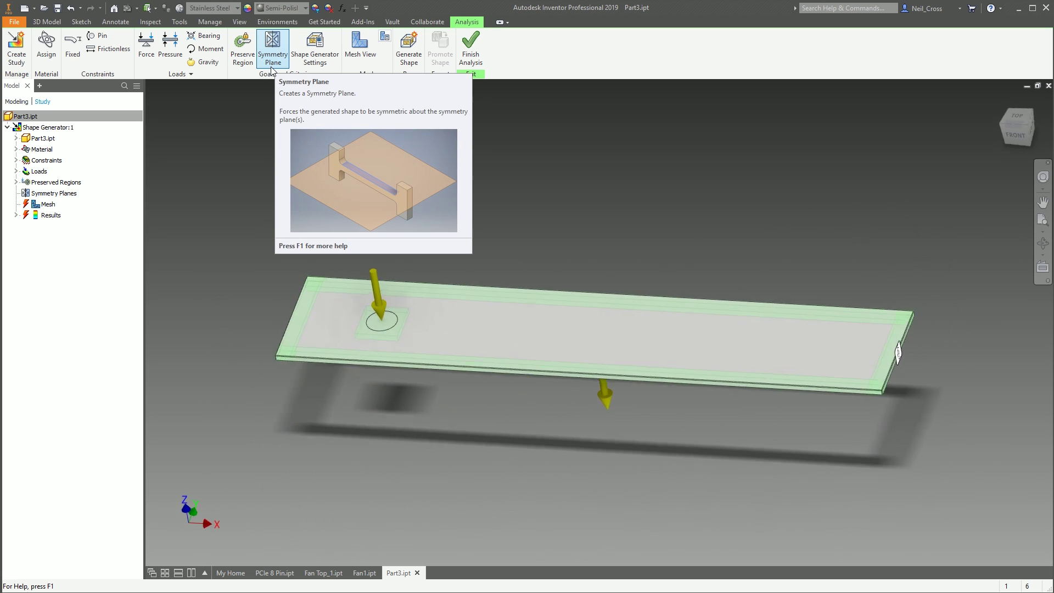
click(272, 70)
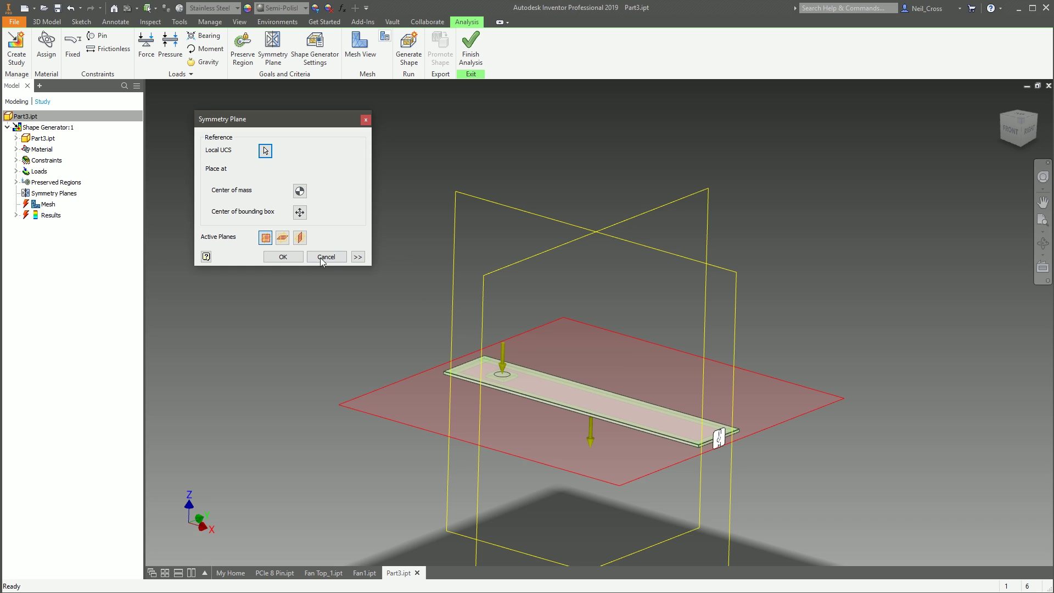
click(282, 237)
click(300, 237)
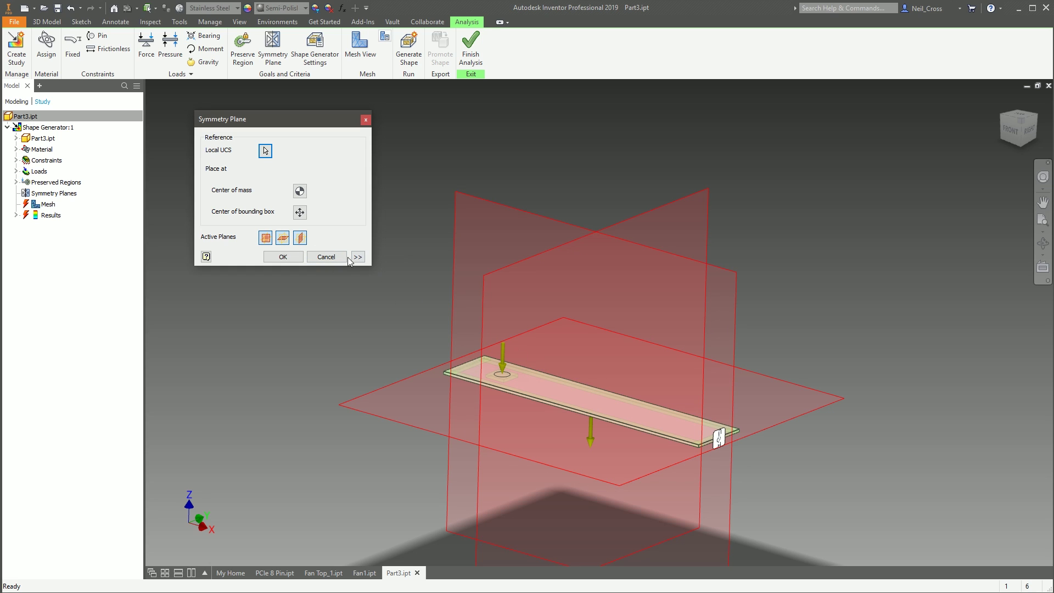
click(299, 237)
click(283, 237)
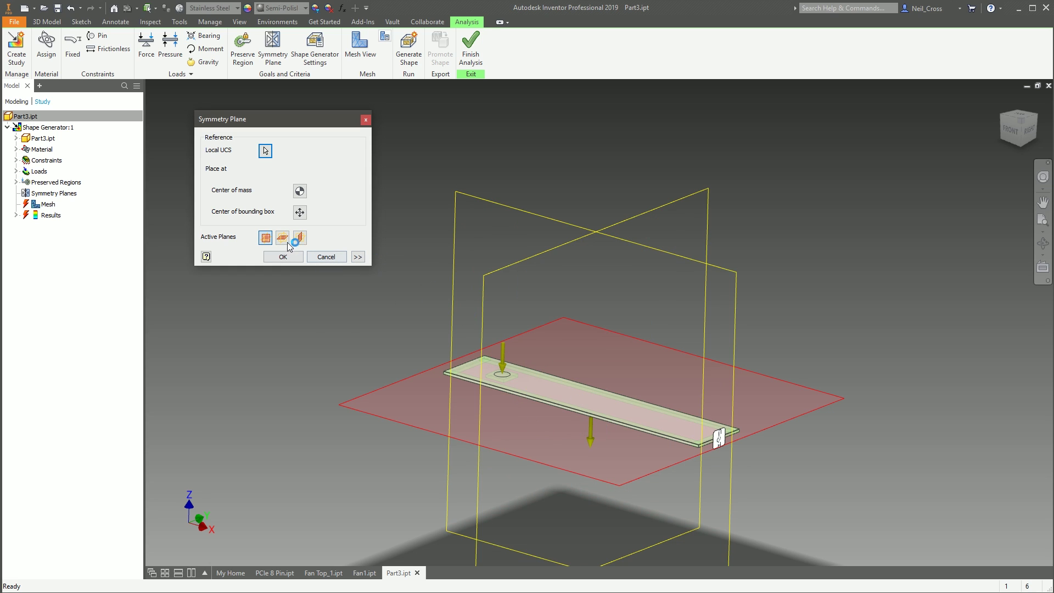
click(266, 239)
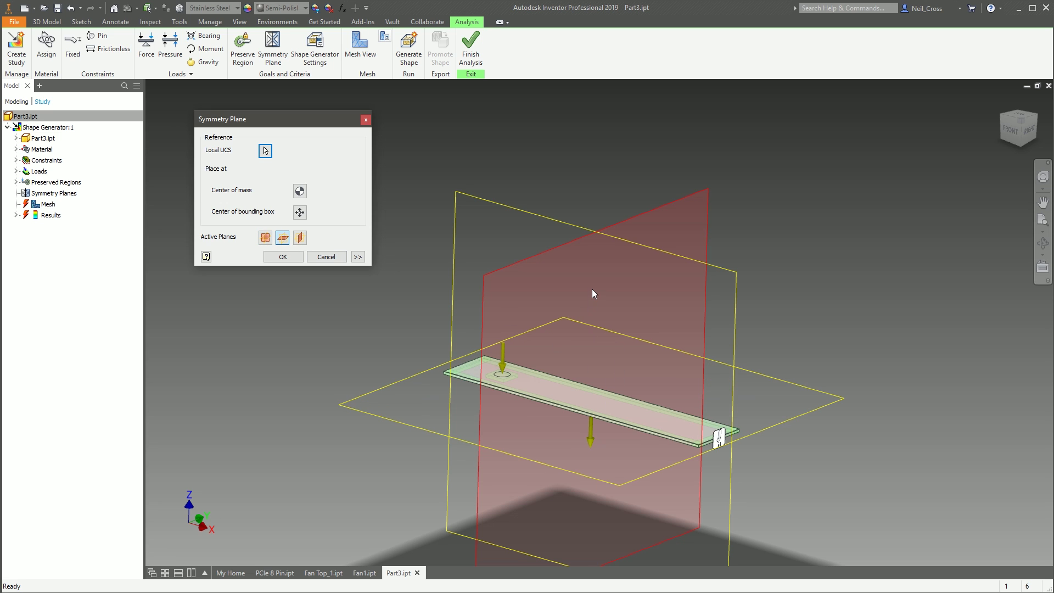
Activate an additional plane, base the planes on the Local UCS, confirm, and open Shape Generator Settings.
shift+middle_drag(592, 289, 615, 425)
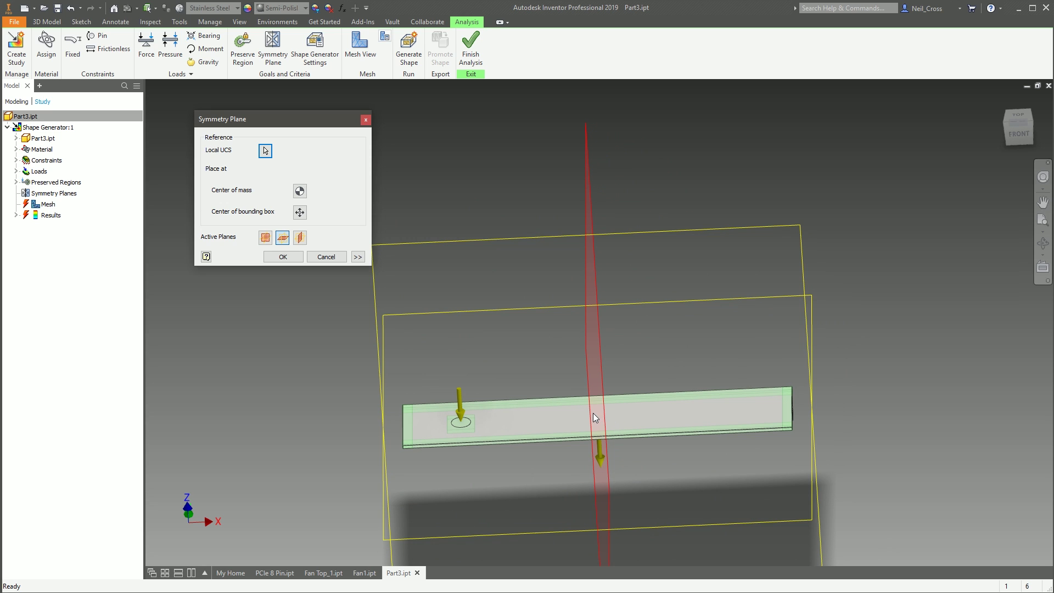
shift+middle_drag(580, 414, 592, 370)
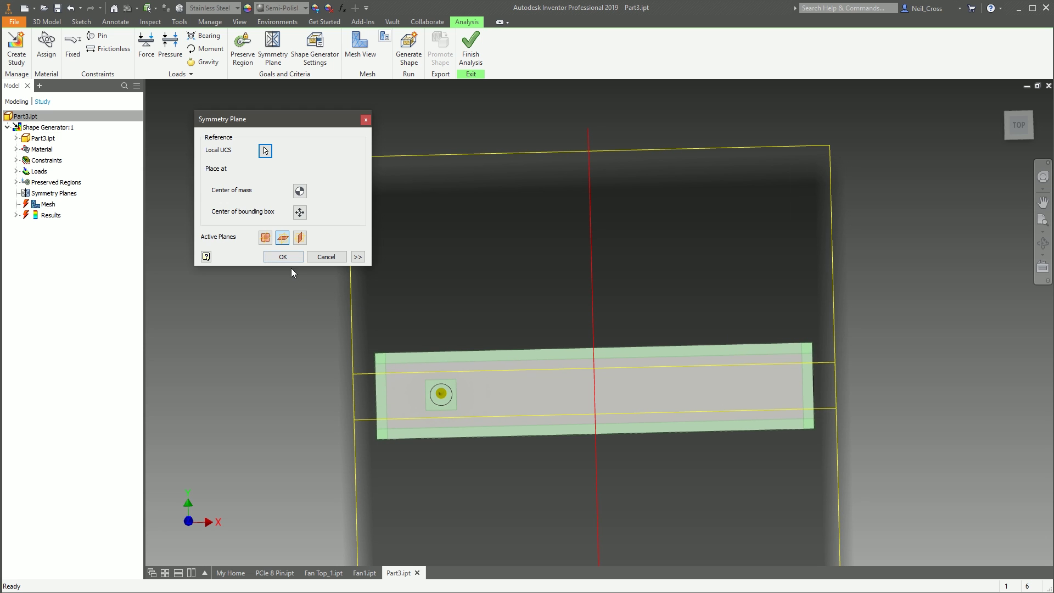
click(265, 238)
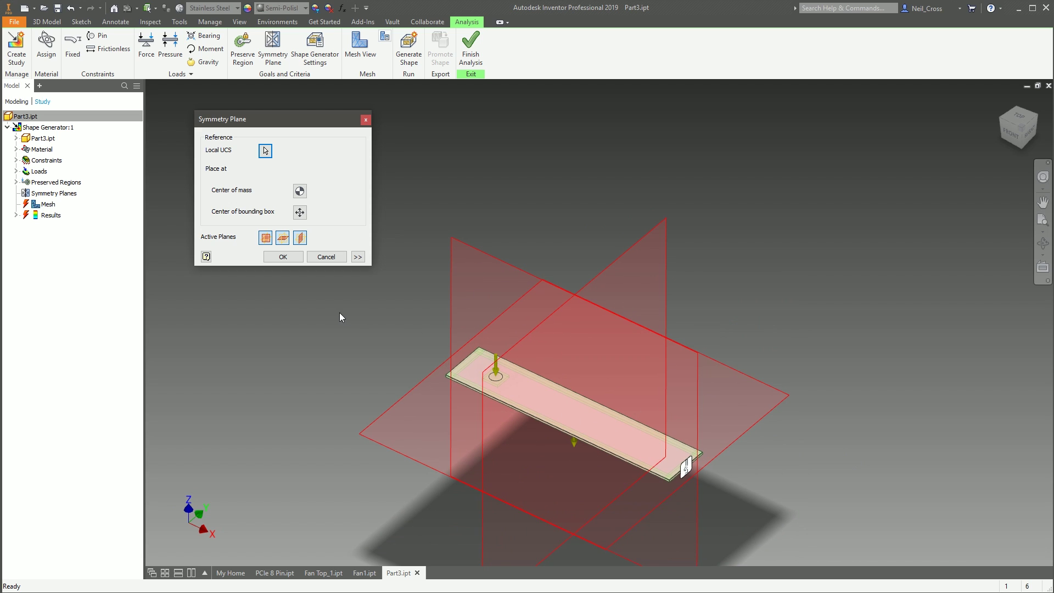
click(264, 151)
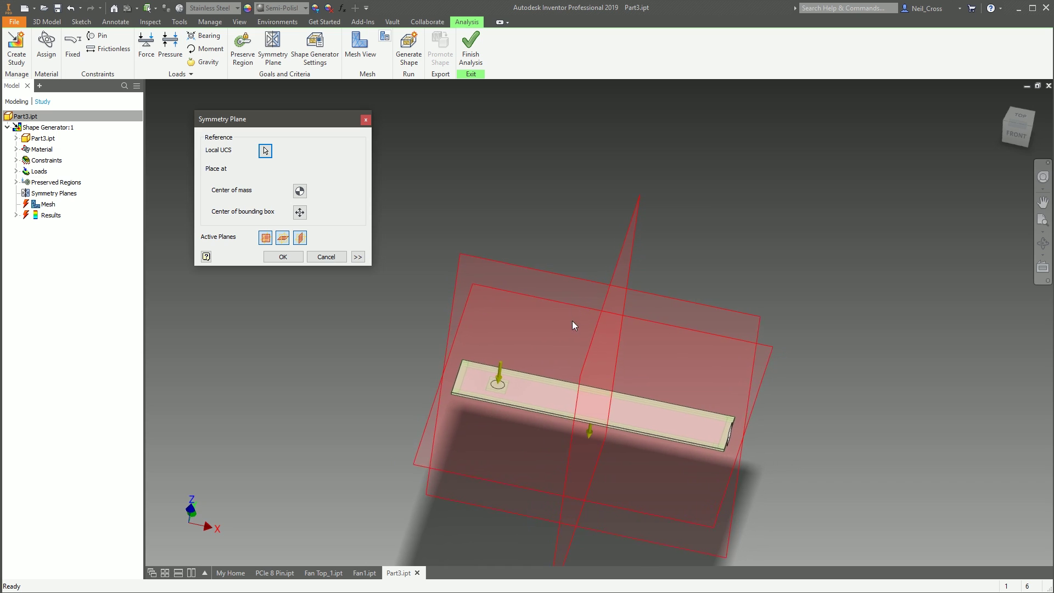
shift+middle_drag(611, 335, 620, 434)
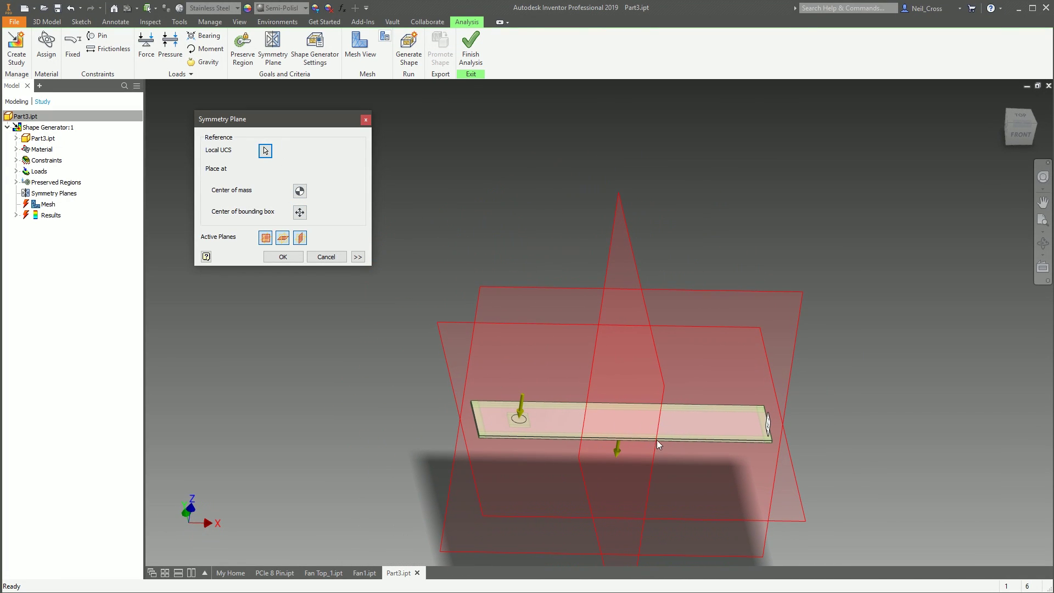
shift+middle_drag(617, 430, 619, 391)
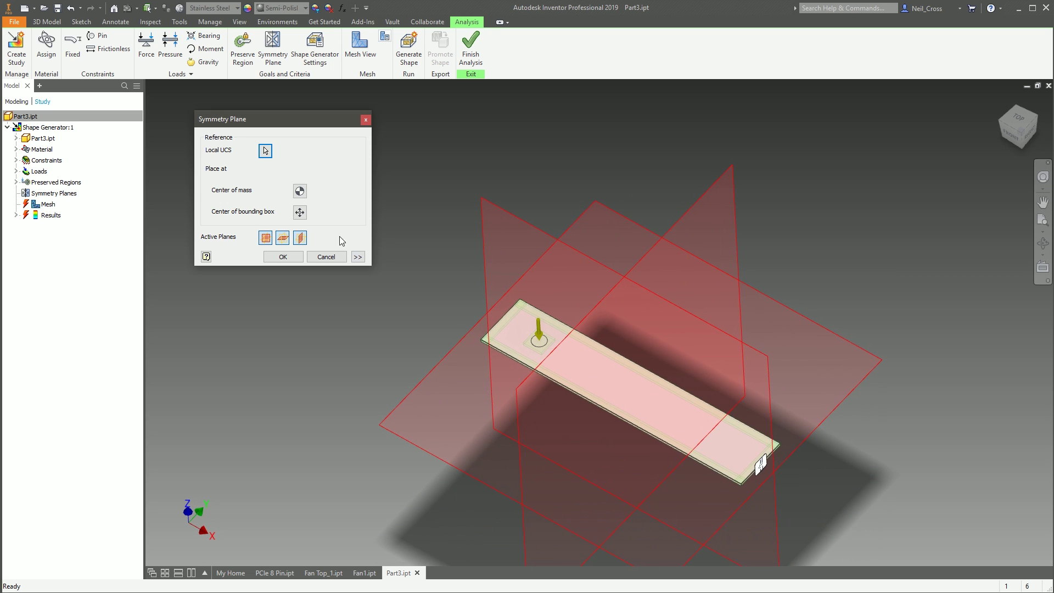
click(282, 256)
shift+middle_drag(417, 258, 494, 164)
click(310, 65)
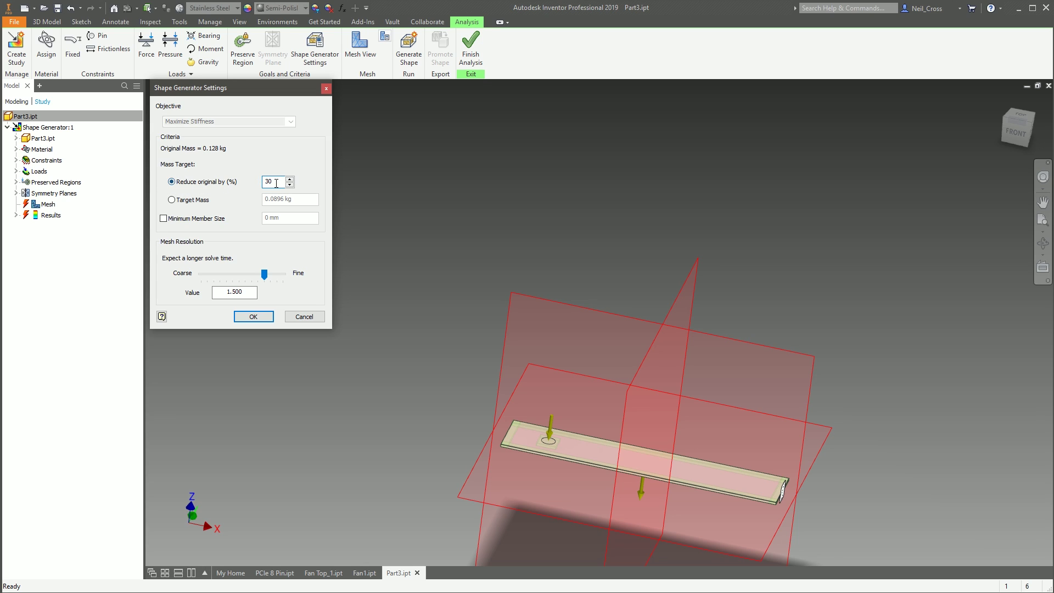
Set the reduction to 30% and switch the goal to a Target Mass of 0.0896 kg.
key(Tab)
text(60)
key(BackSpace)
key(BackSpace)
text(30)
click(195, 202)
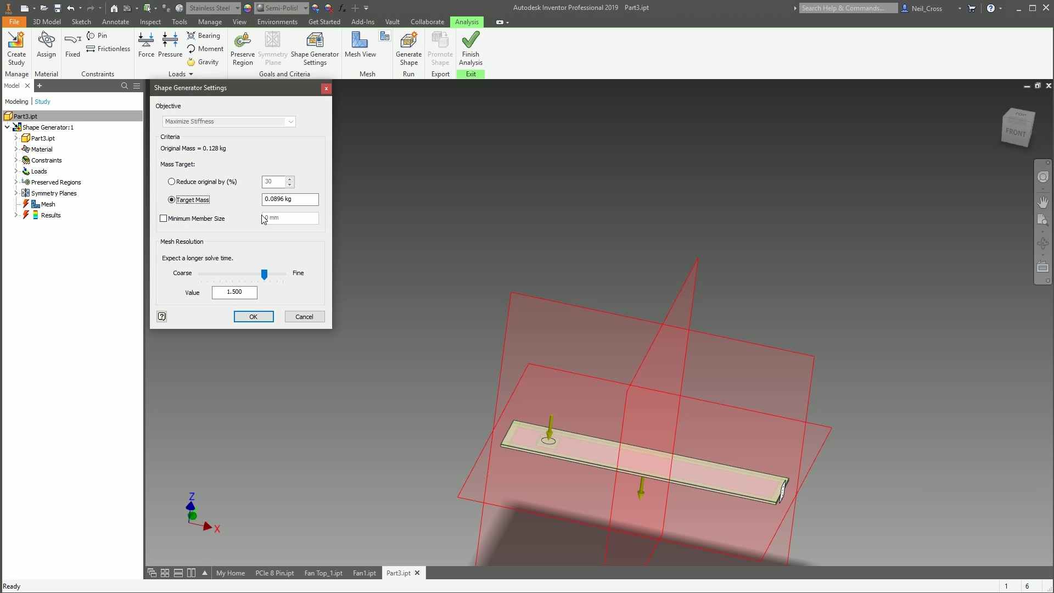
Accept the settings and remesh the plate at 0.015 average element size (42441 nodes).
click(258, 316)
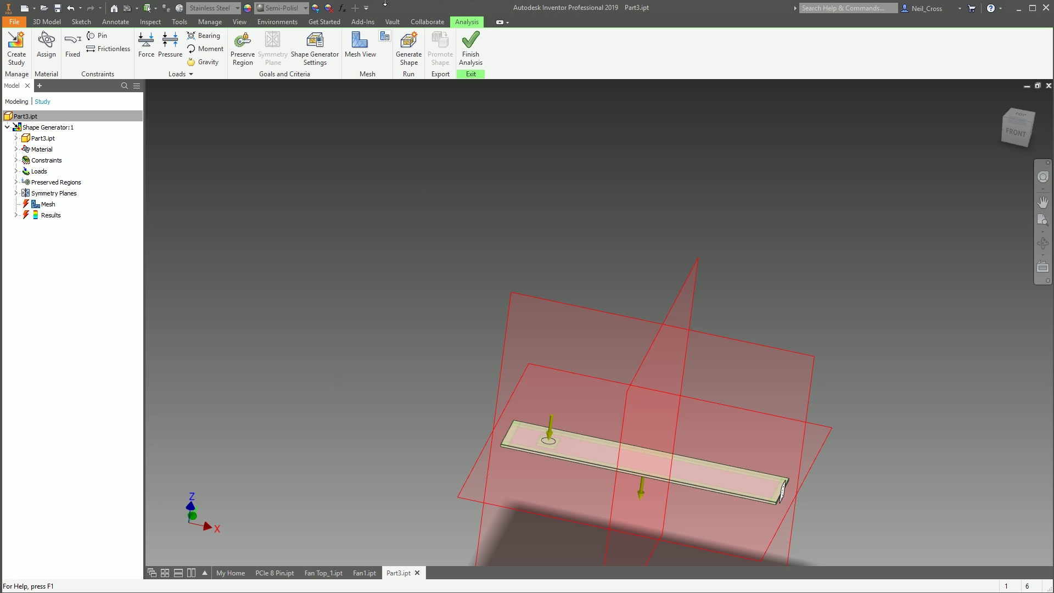
click(346, 61)
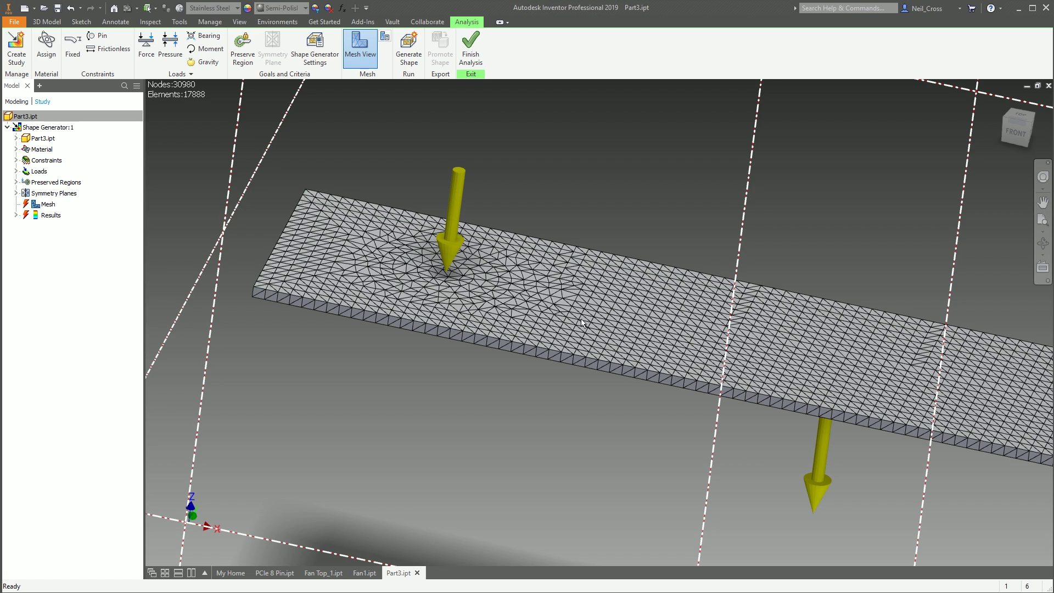
click(386, 39)
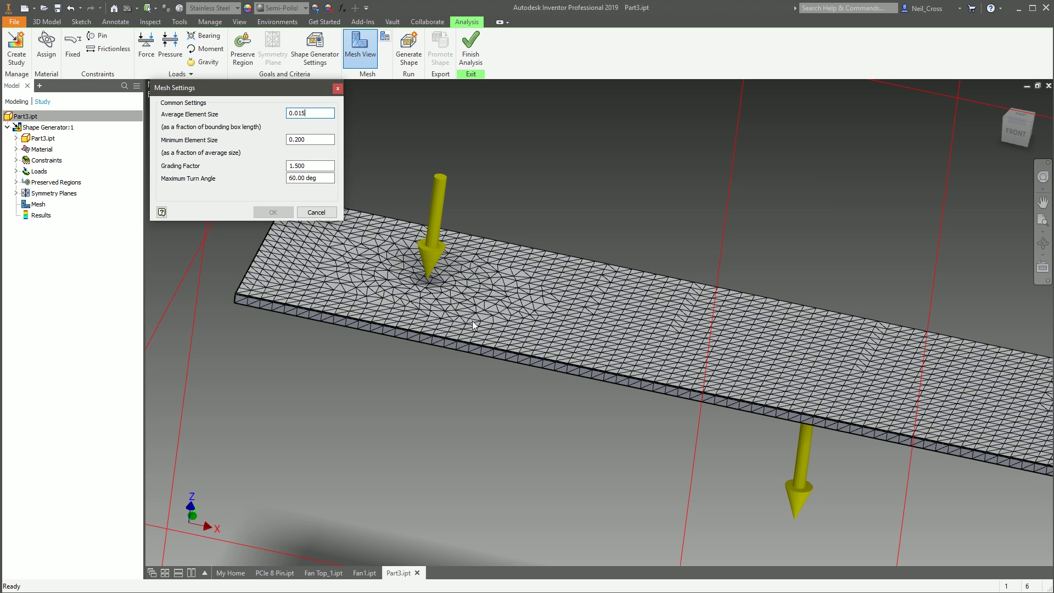
key(Return)
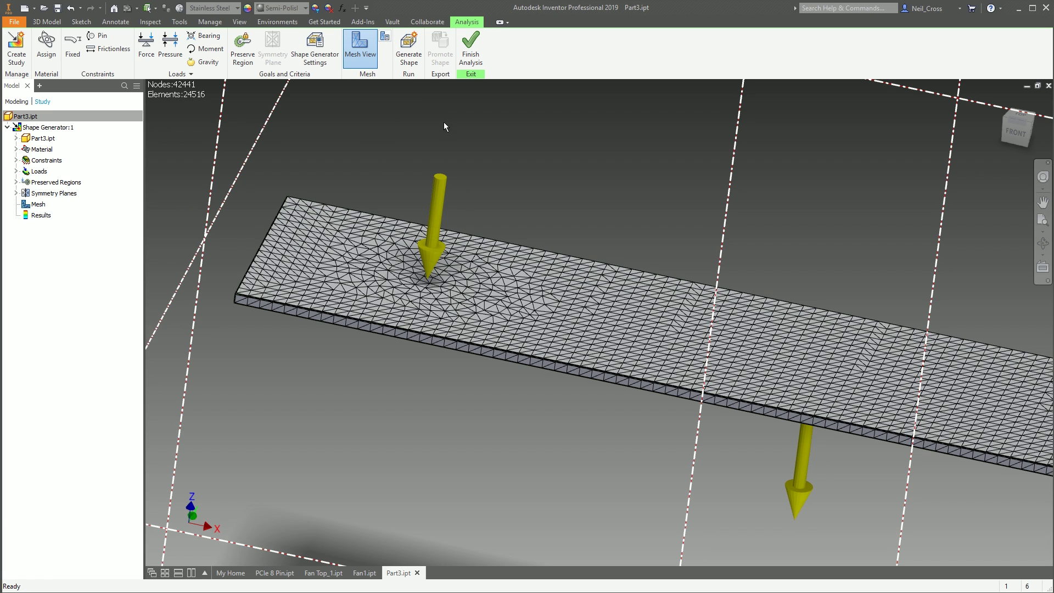
Run Generate Shape and orbit to inspect the 0.0906 kg, 29% mass-reduced result.
click(416, 68)
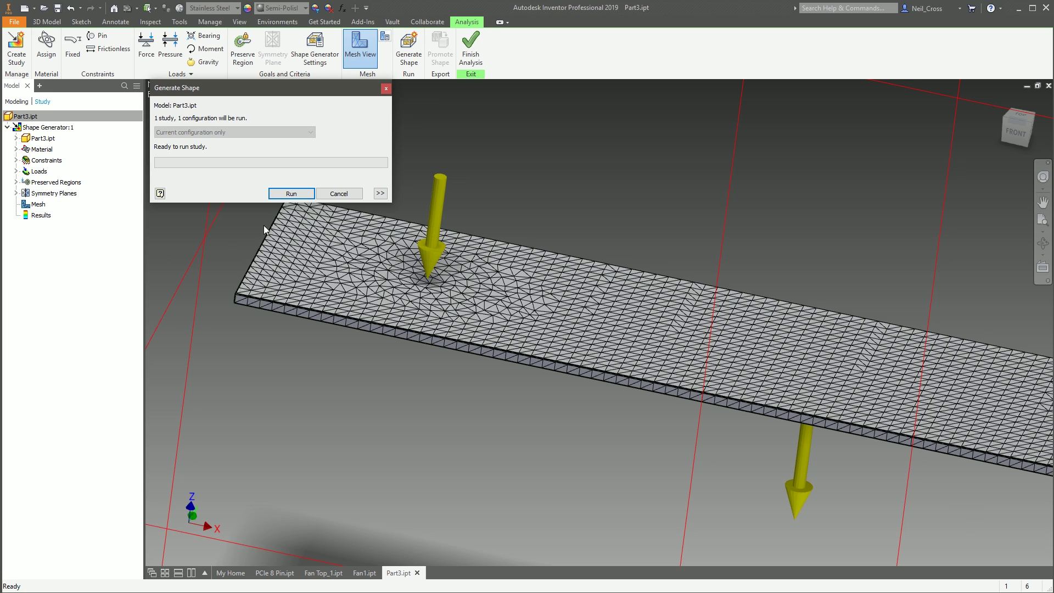
click(293, 191)
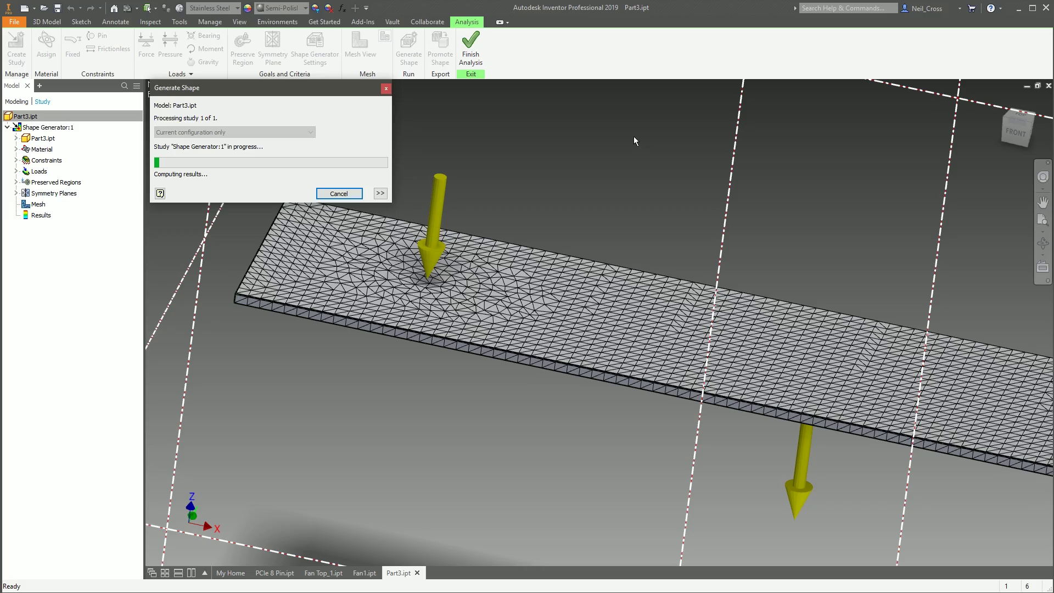
scroll(649, 336, down, 3)
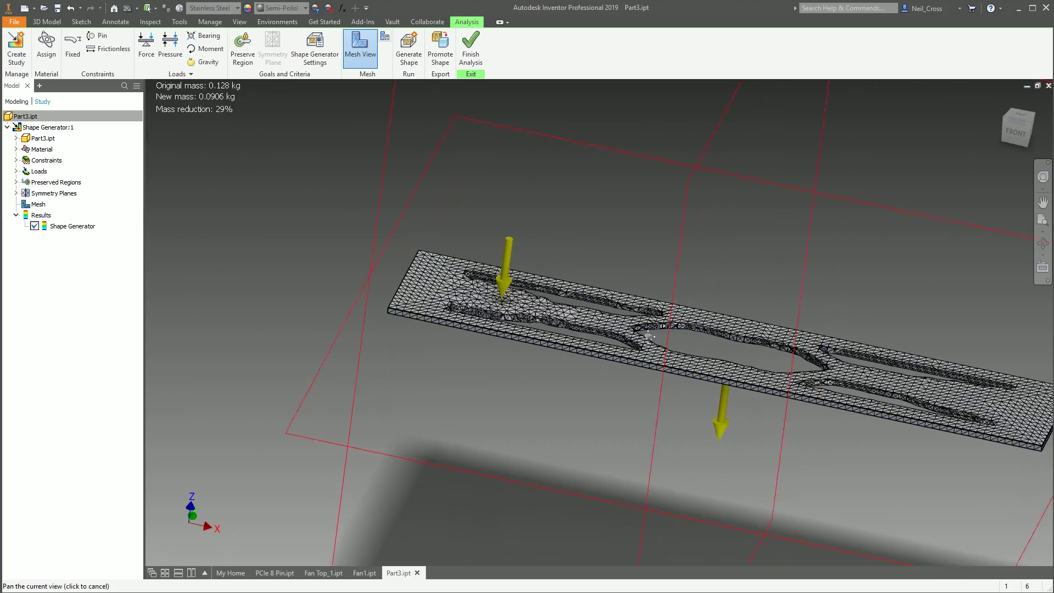
shift+middle_drag(650, 336, 595, 343)
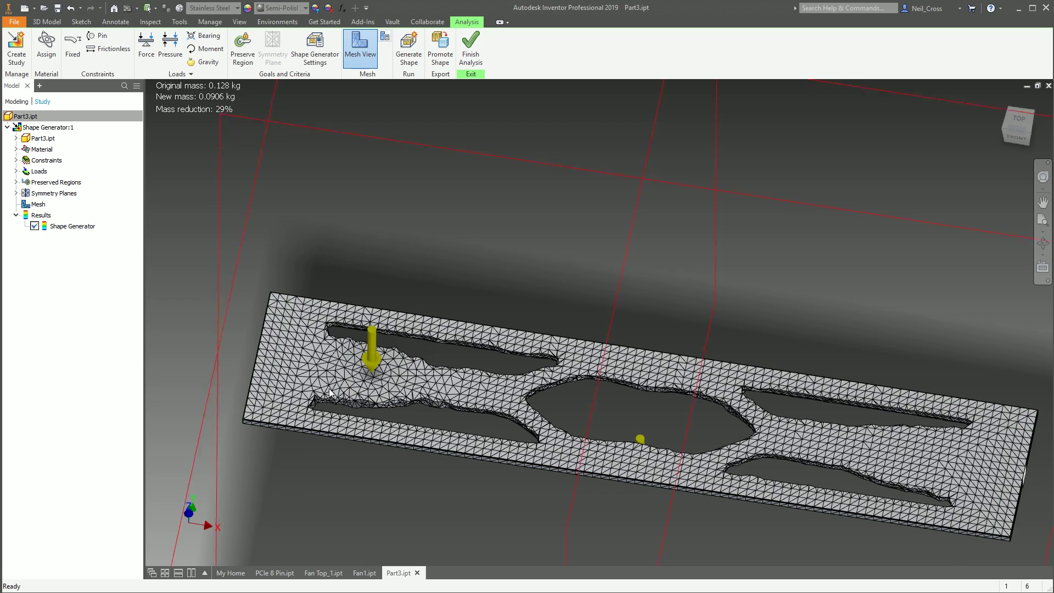
shift+middle_drag(331, 393, 352, 408)
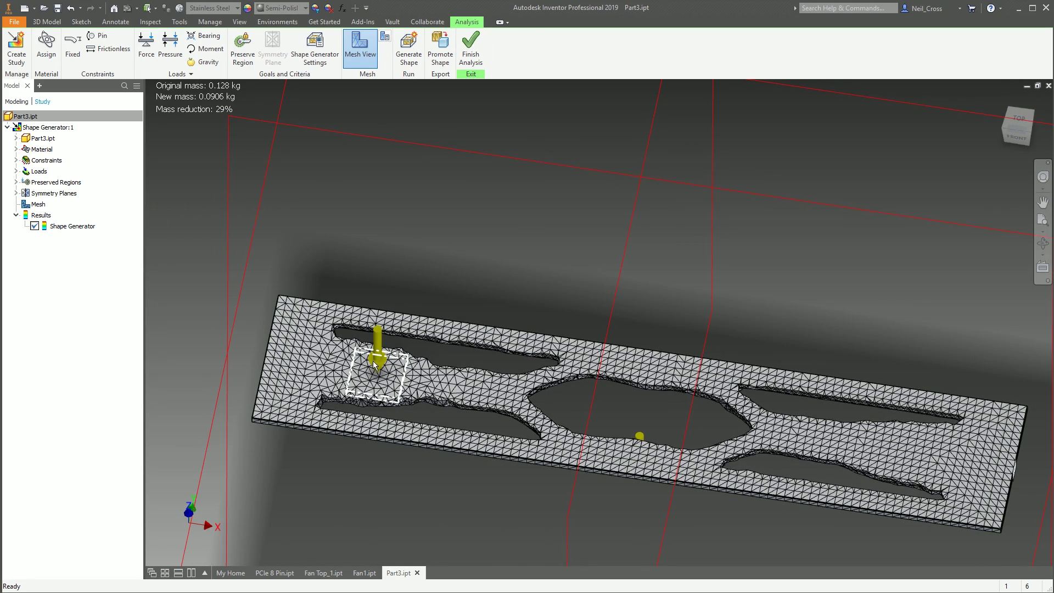
shift+middle_drag(375, 363, 383, 388)
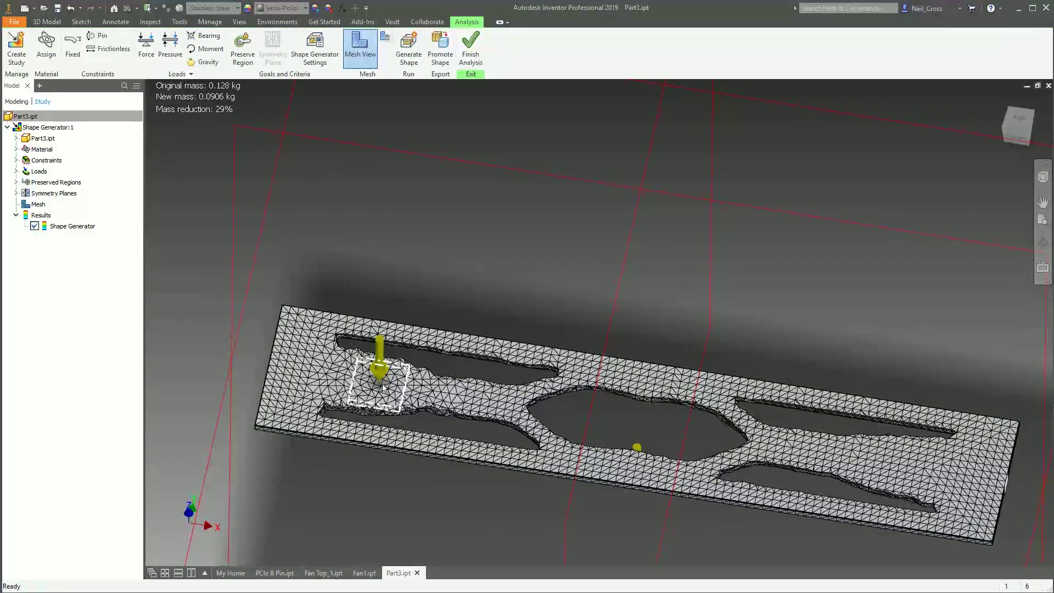
drag(383, 388, 952, 442)
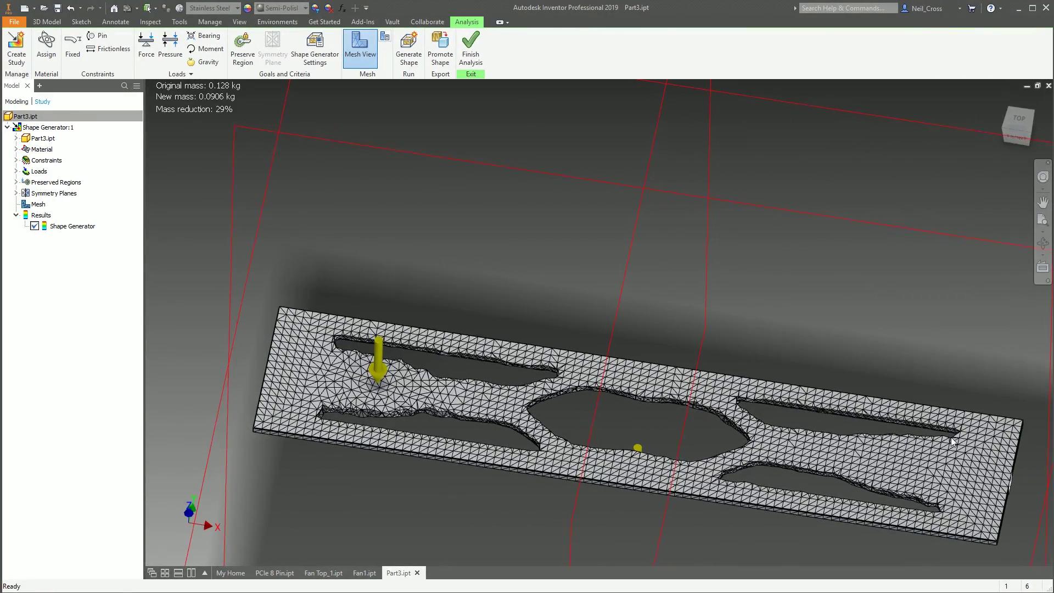
shift+middle_drag(953, 442, 464, 181)
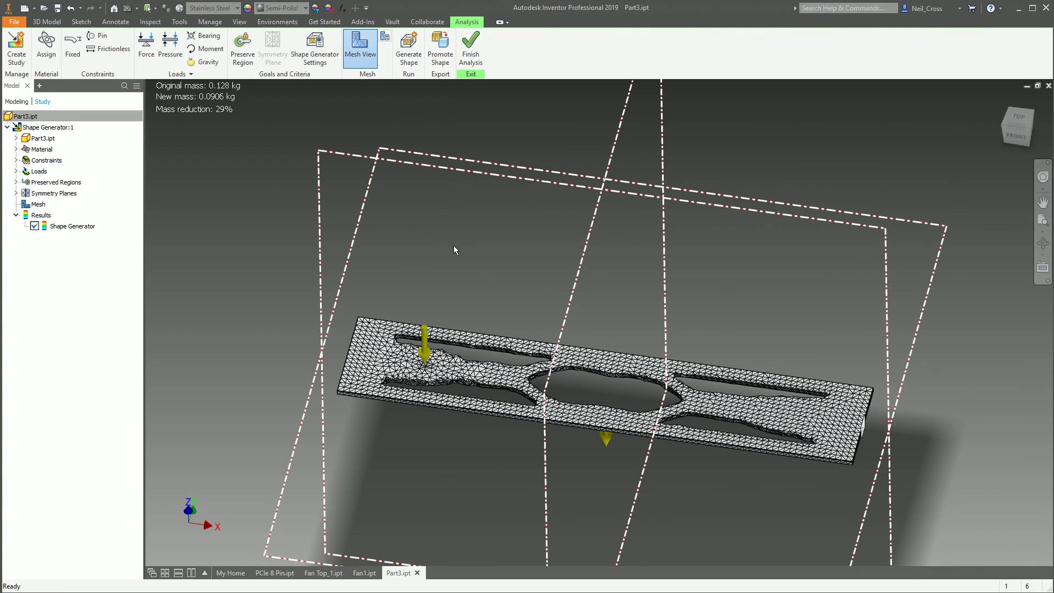
Promote the optimized shape into the current part file as a wireframe overlay.
click(441, 60)
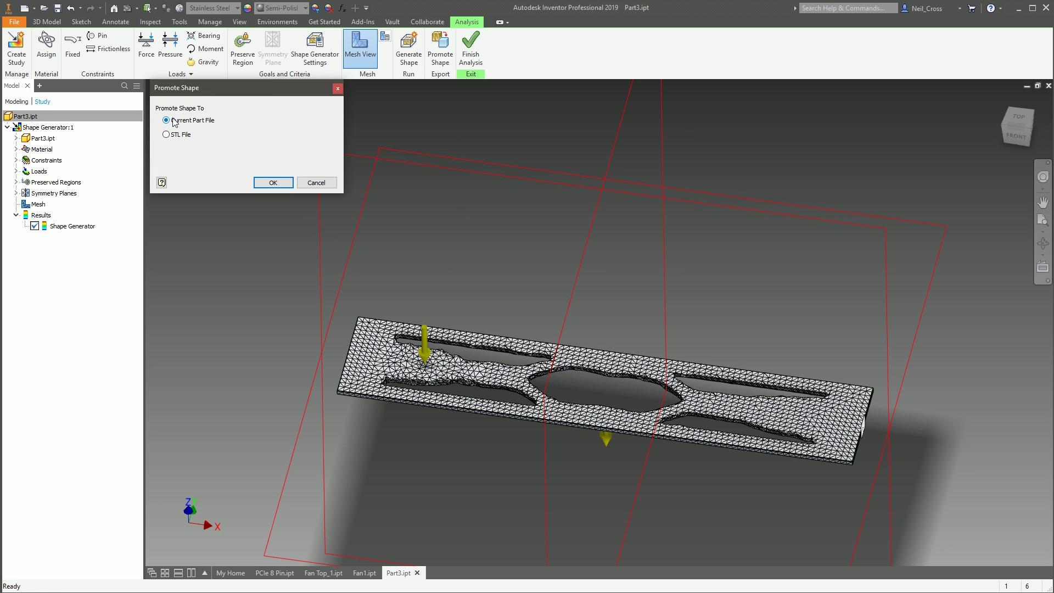
click(280, 185)
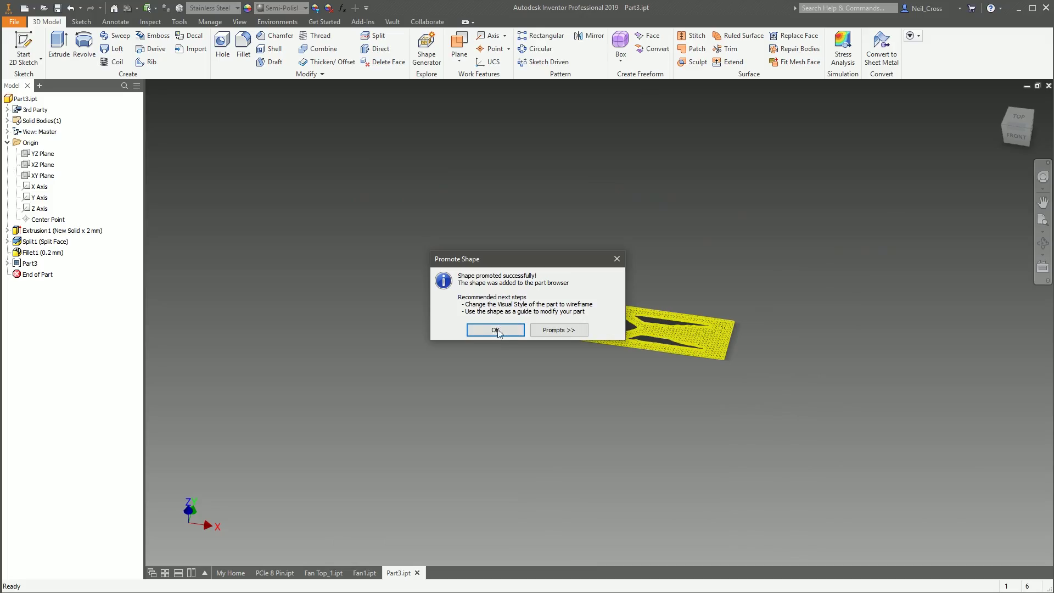
click(496, 330)
Orbit to a more top-down view of the plate and start a new 2D sketch.
scroll(515, 337, up, 10)
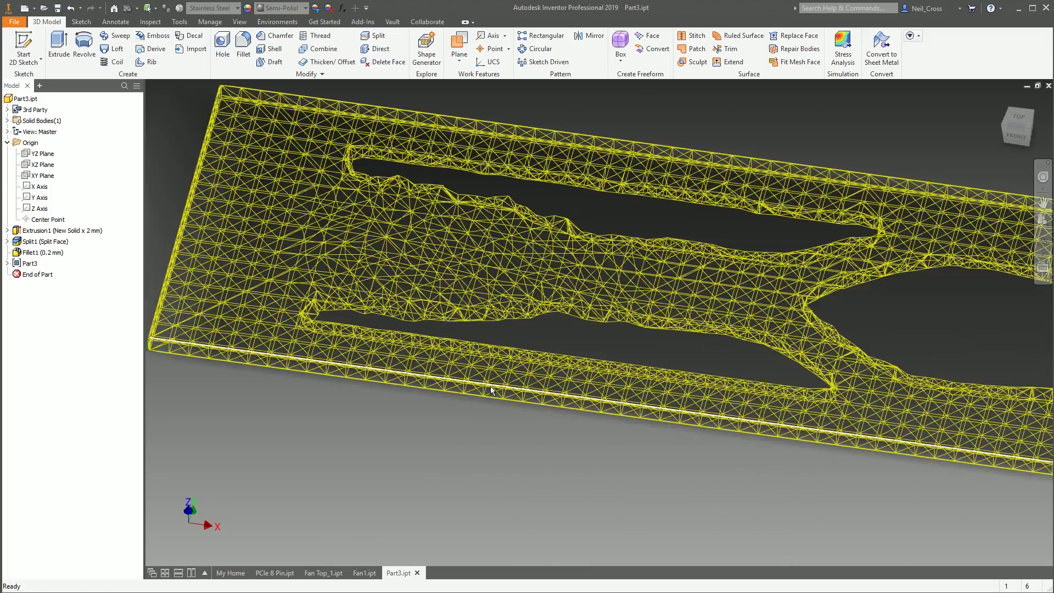
scroll(489, 386, down, 5)
shift+middle_drag(489, 387, 663, 318)
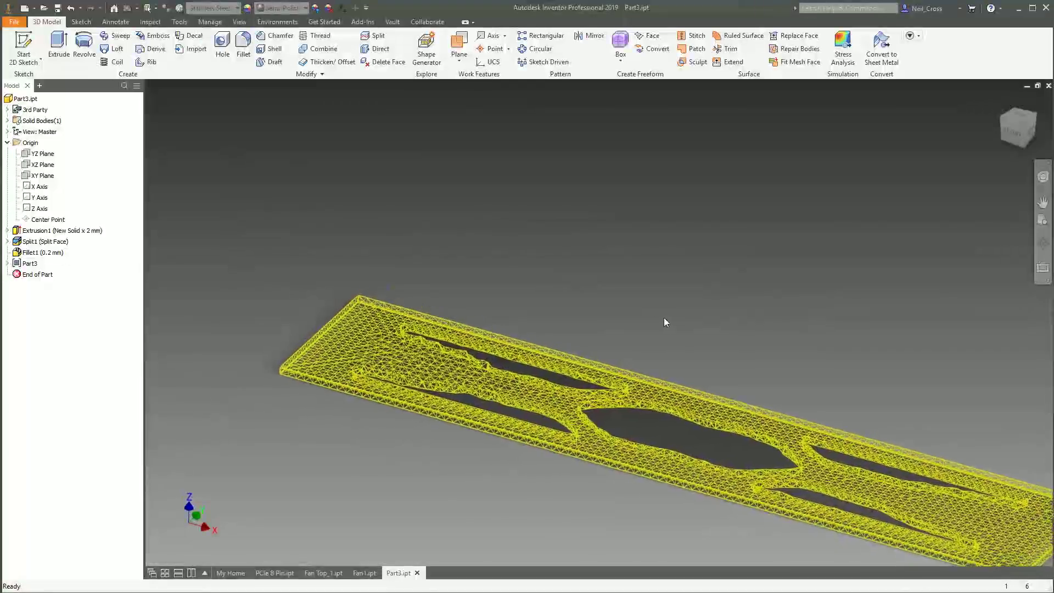
click(24, 47)
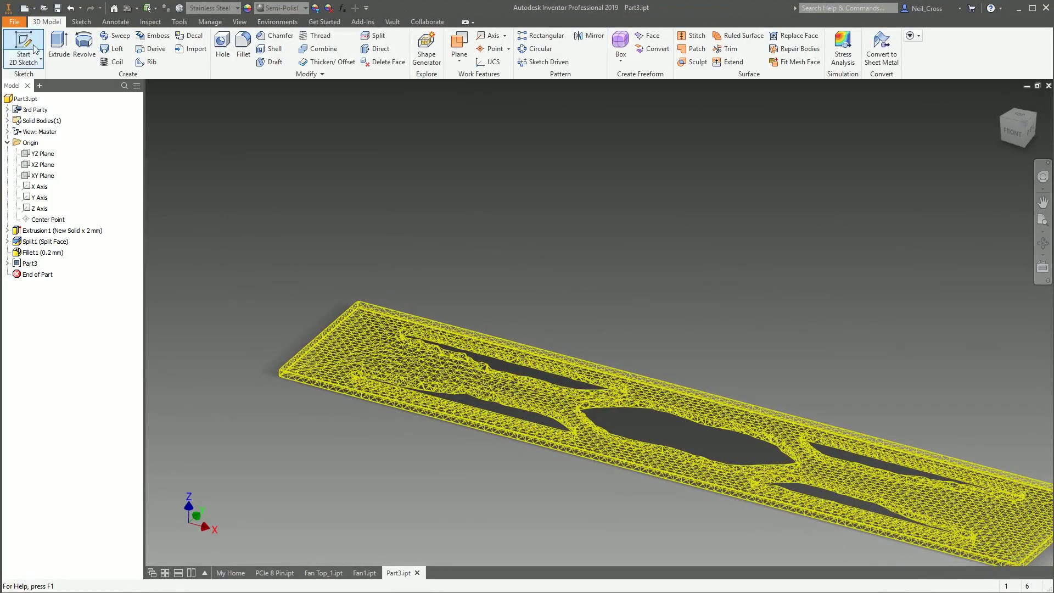
click(520, 368)
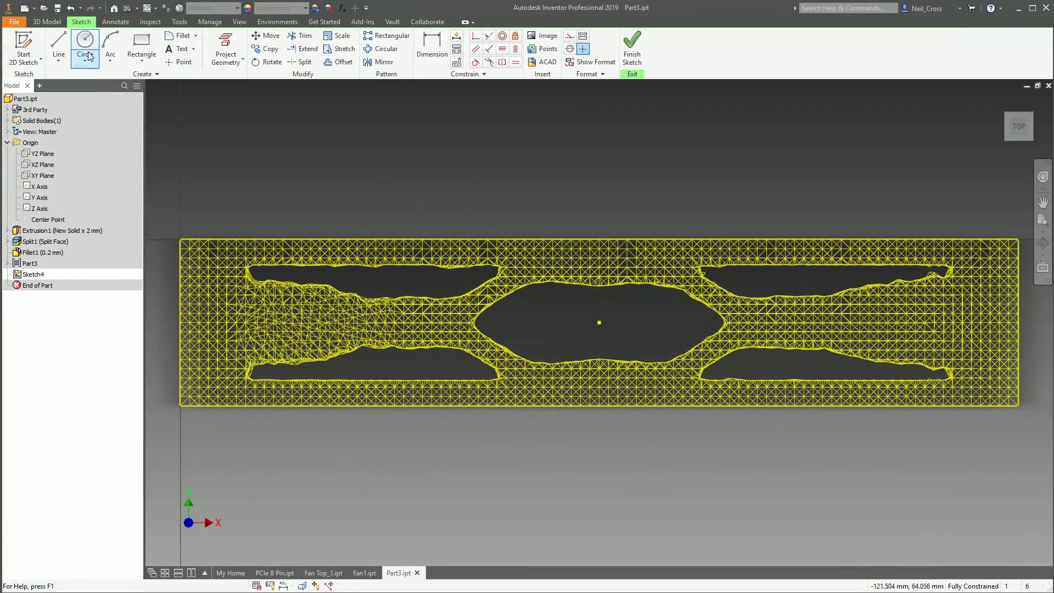
click(59, 45)
scroll(494, 324, up, 3)
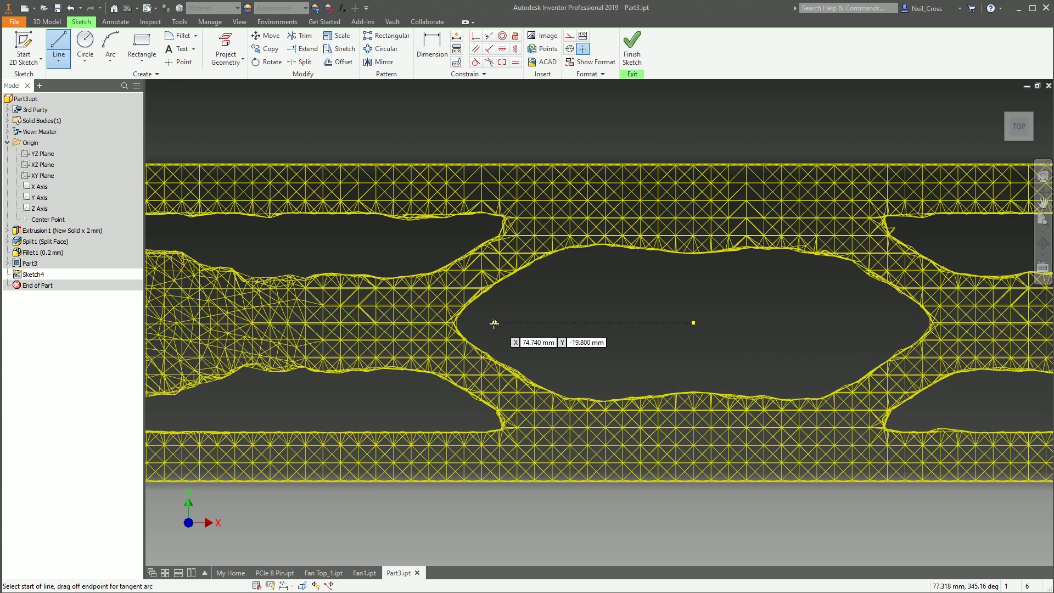
middle_drag(494, 324, 390, 317)
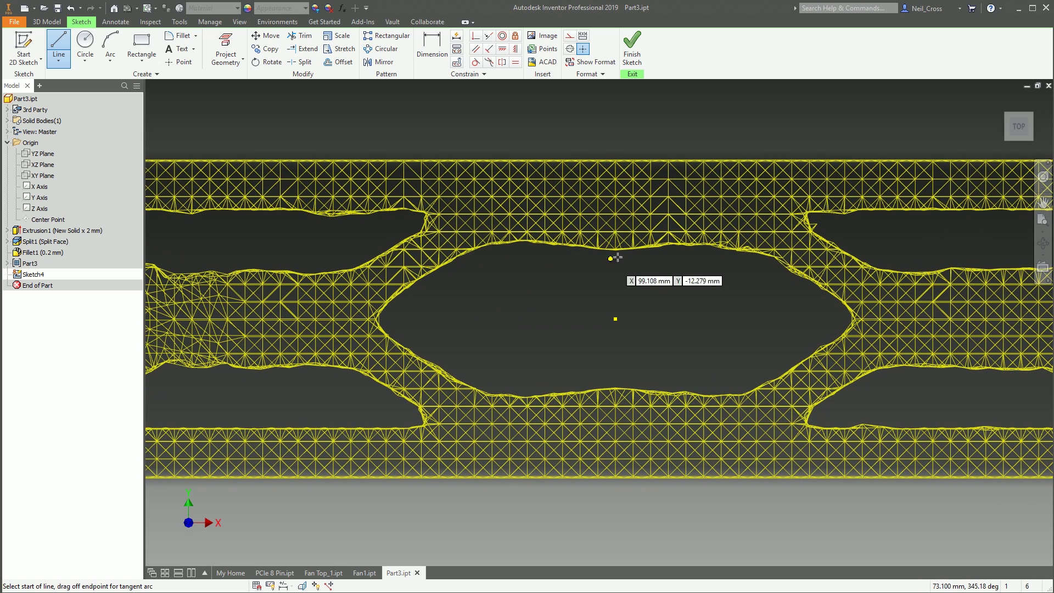
click(385, 315)
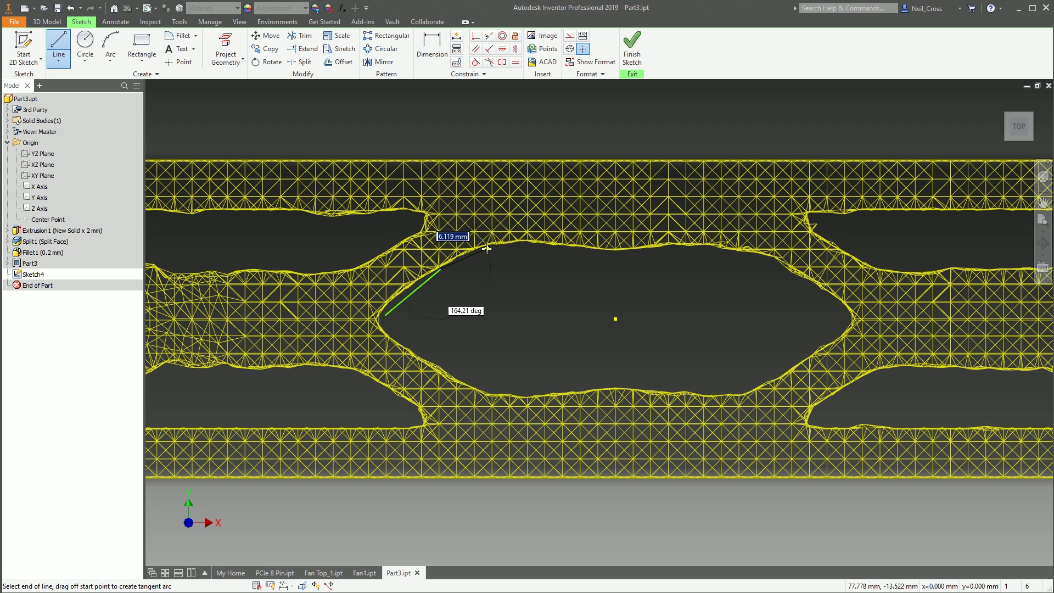
click(487, 249)
click(531, 248)
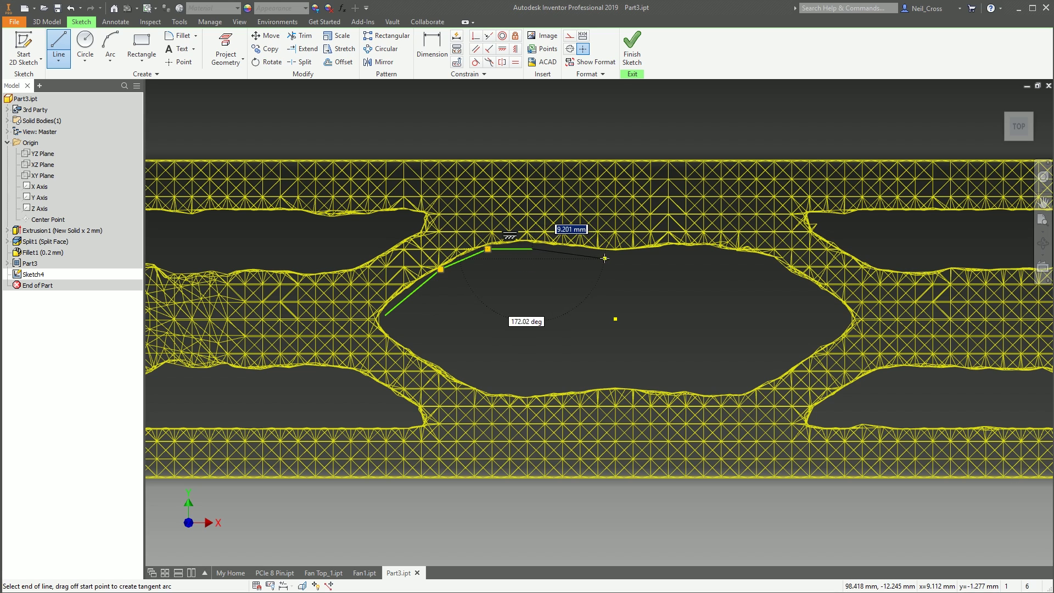
click(605, 258)
click(111, 48)
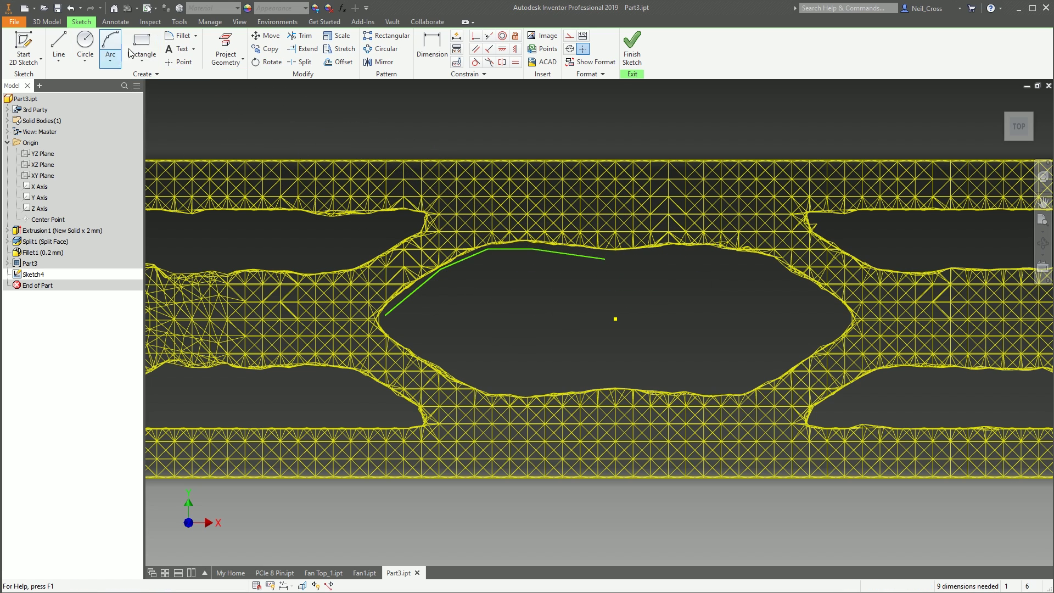
click(132, 52)
click(466, 264)
click(745, 369)
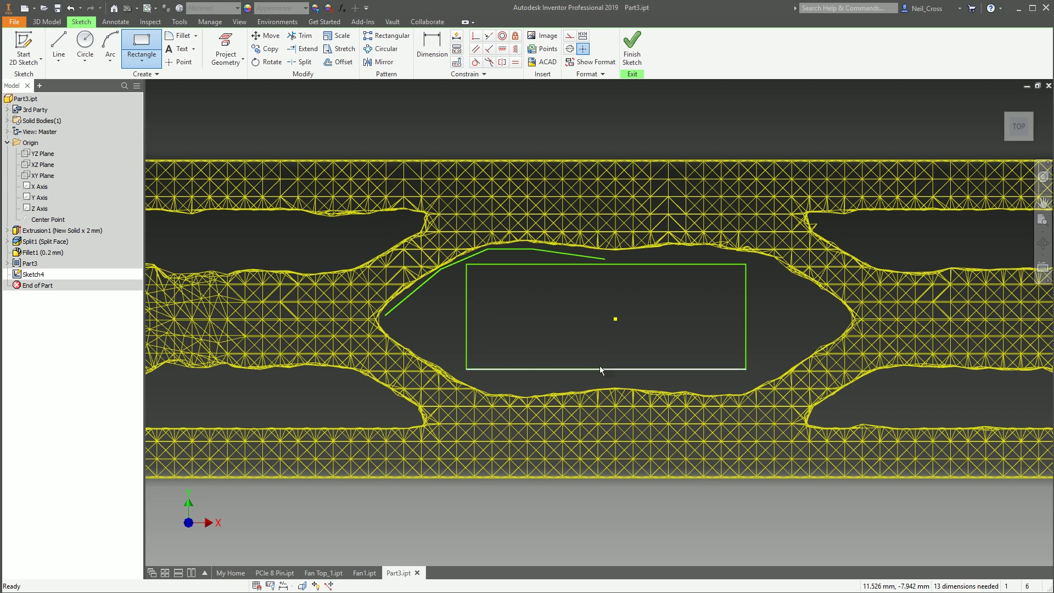
key(Escape)
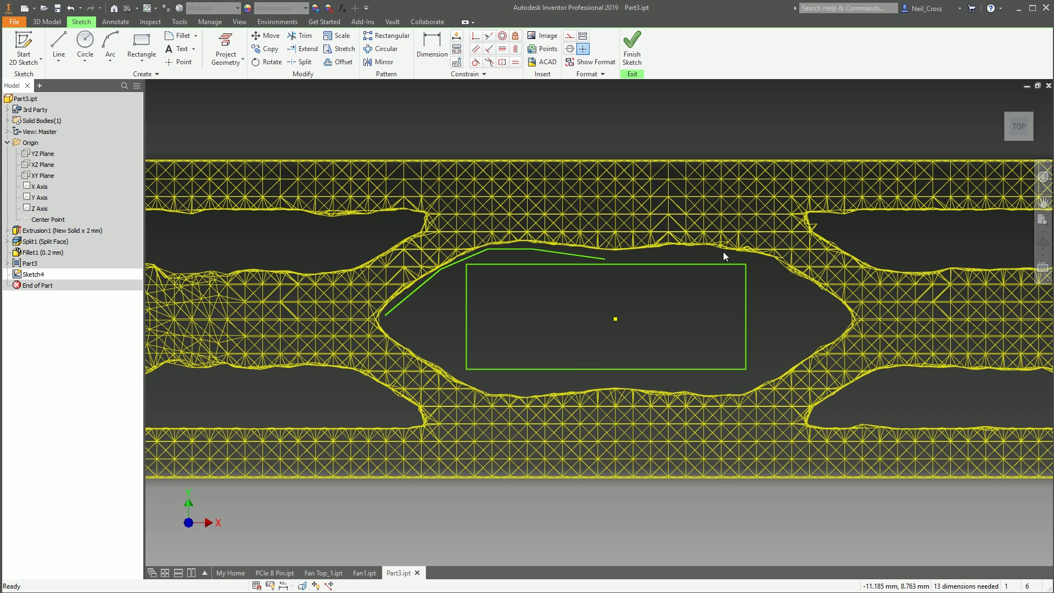
key(ctrl+z)
key(ctrl+z)
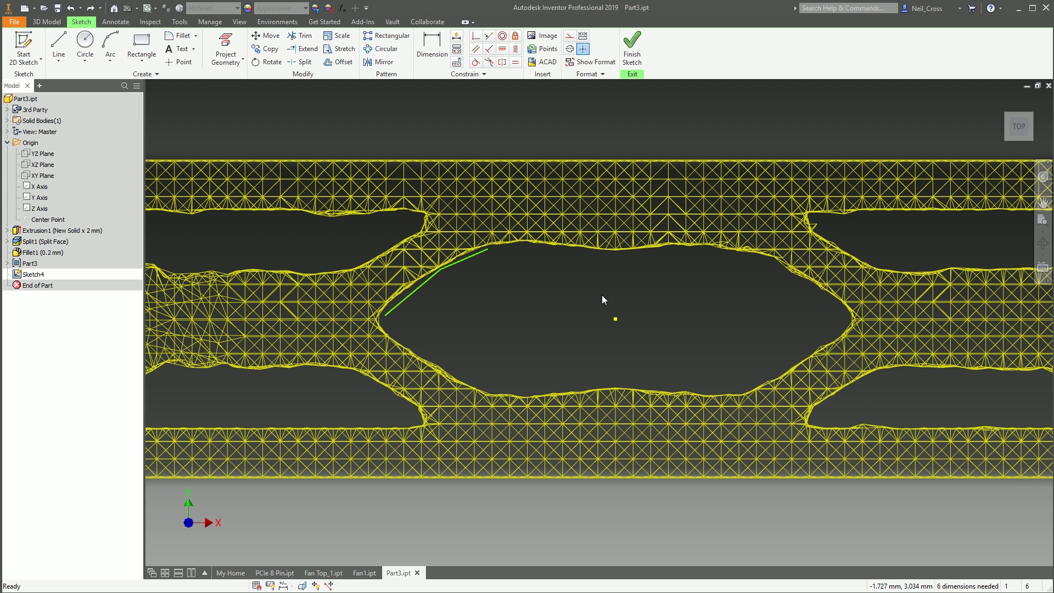
key(ctrl+z)
key(ctrl+z)
key(ctrl+z)
scroll(657, 334, down, 5)
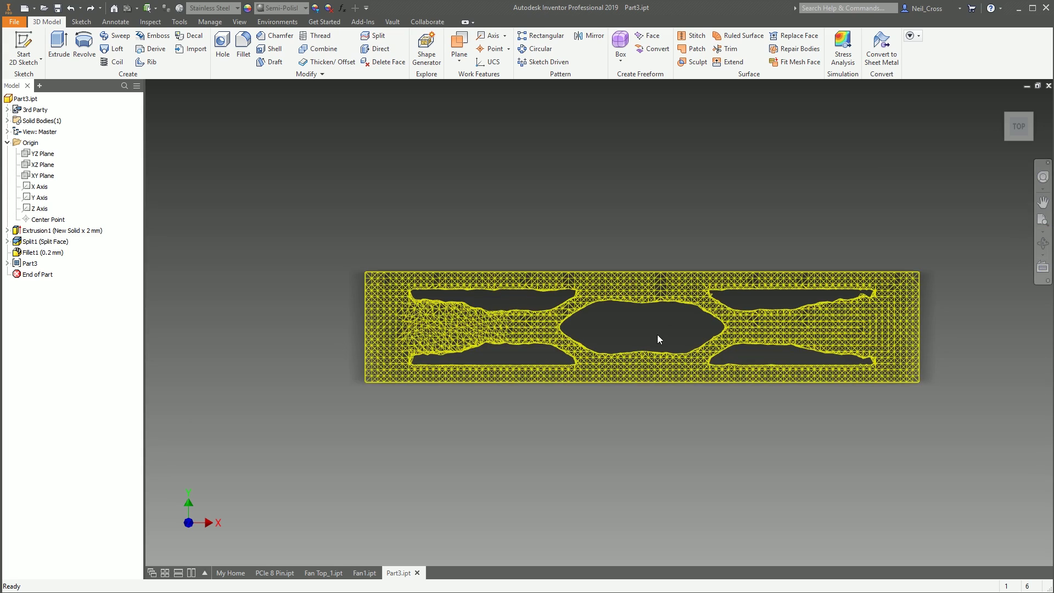
key(F6)
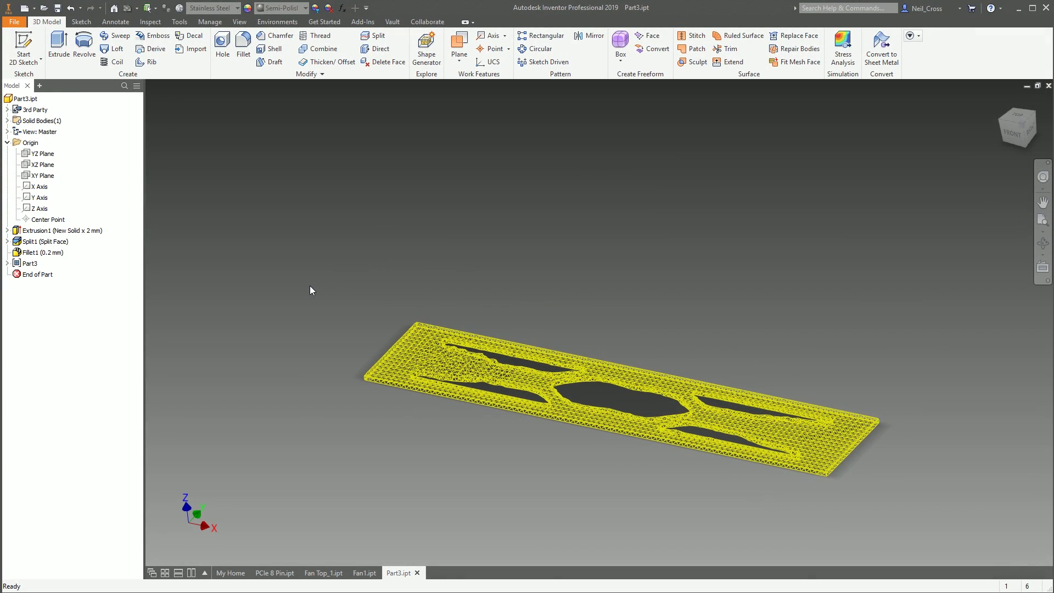